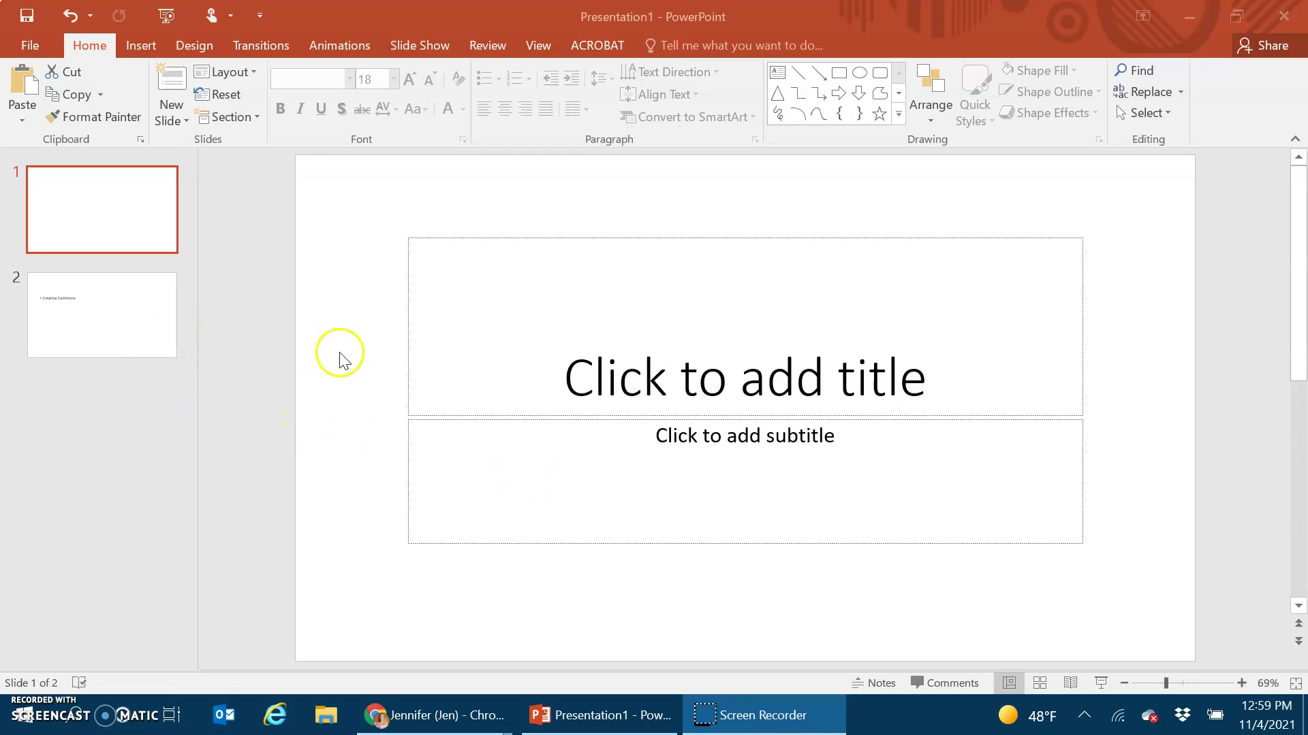
Step: Select the slide 2 thumbnail, the slide with the 'Creative Commons' bullet
{"action": "left_click", "coordinate": [99, 309]}
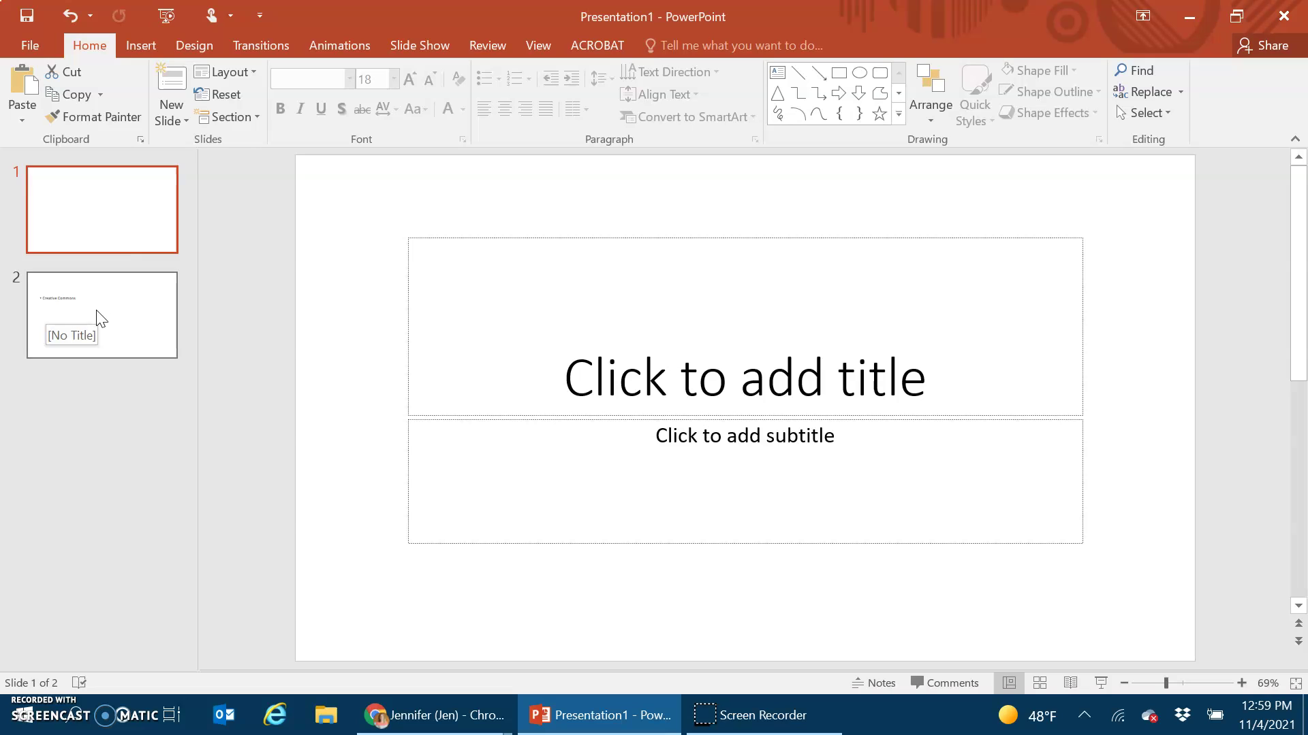
{"action": "left_click", "coordinate": [141, 312]}
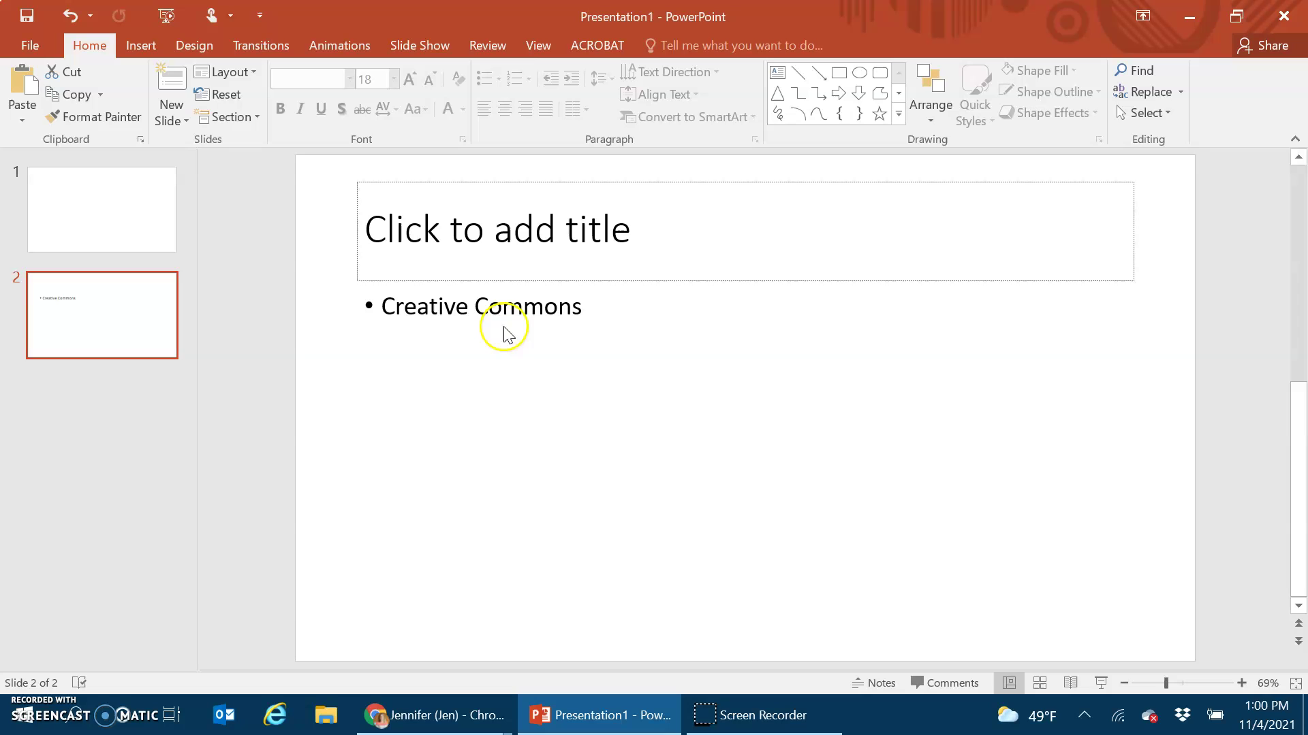
Step: In the browser, find CC Search and search it for 'Students'
{"action": "left_click", "coordinate": [1198, 18]}
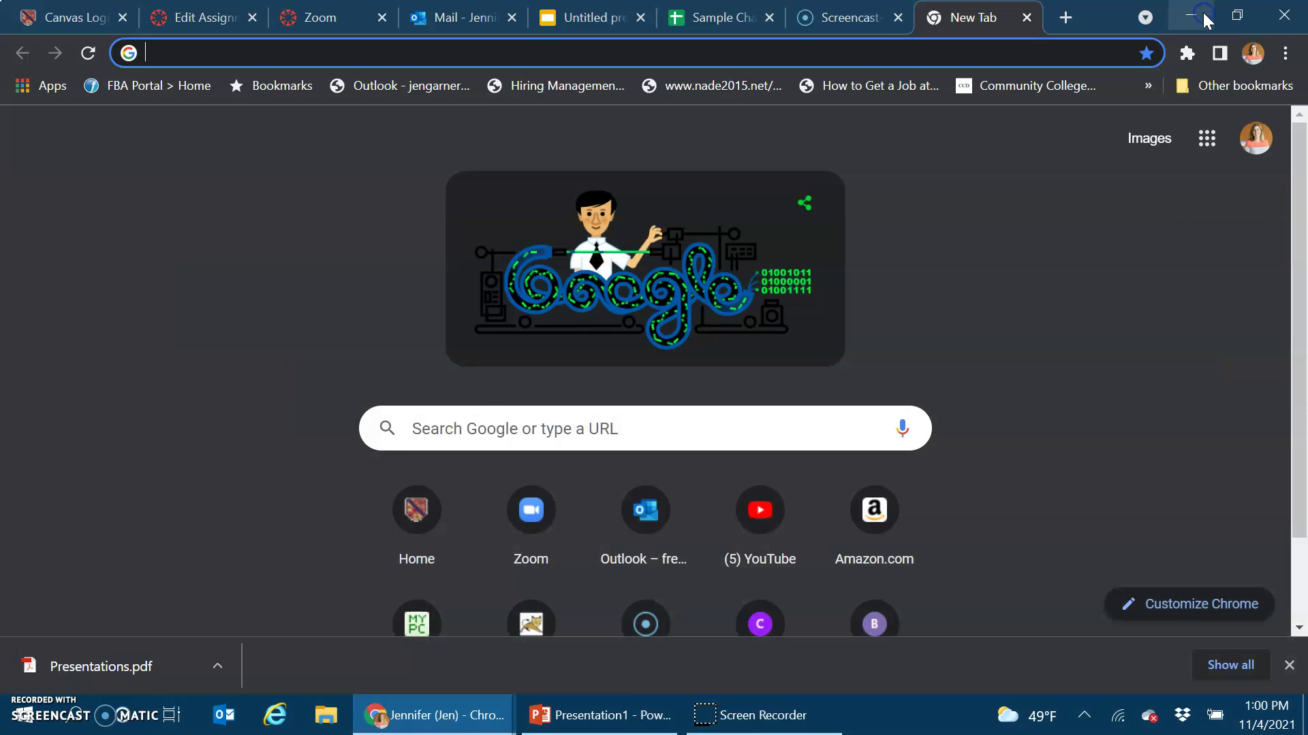
{"action": "left_click", "coordinate": [505, 419]}
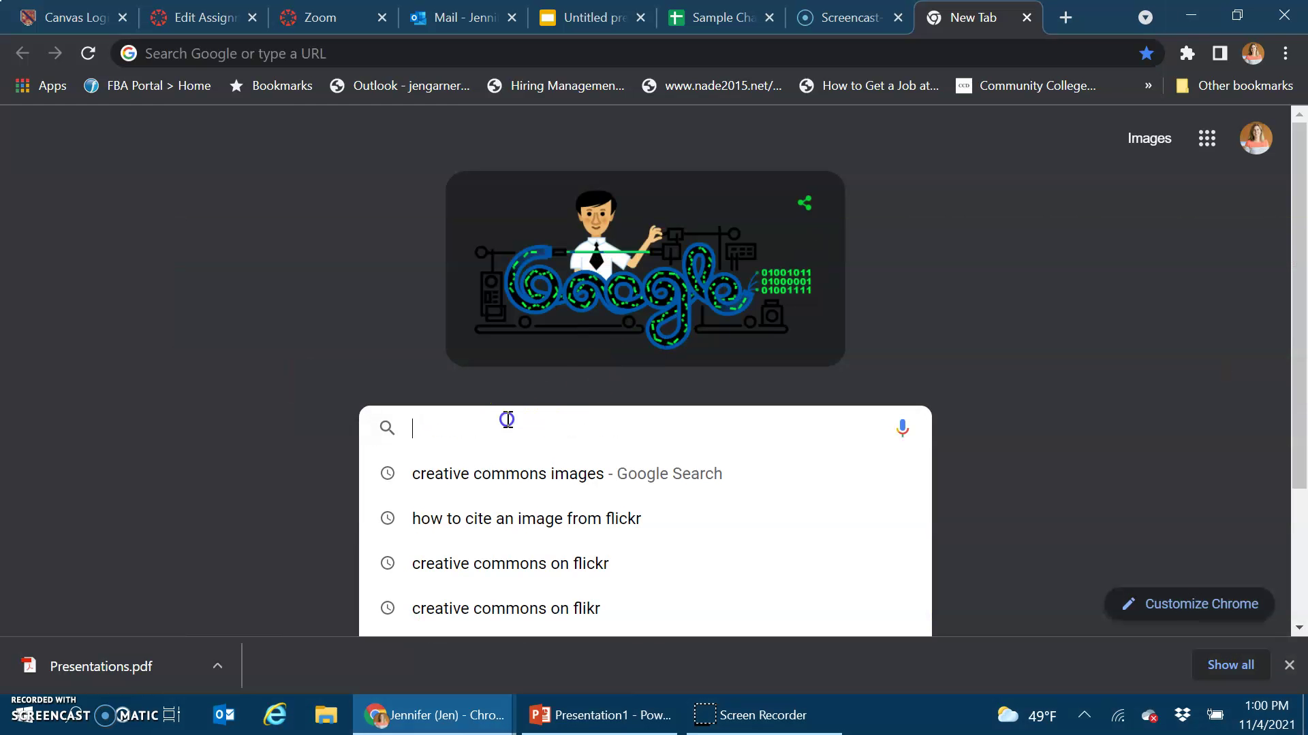
{"action": "left_click", "coordinate": [498, 477]}
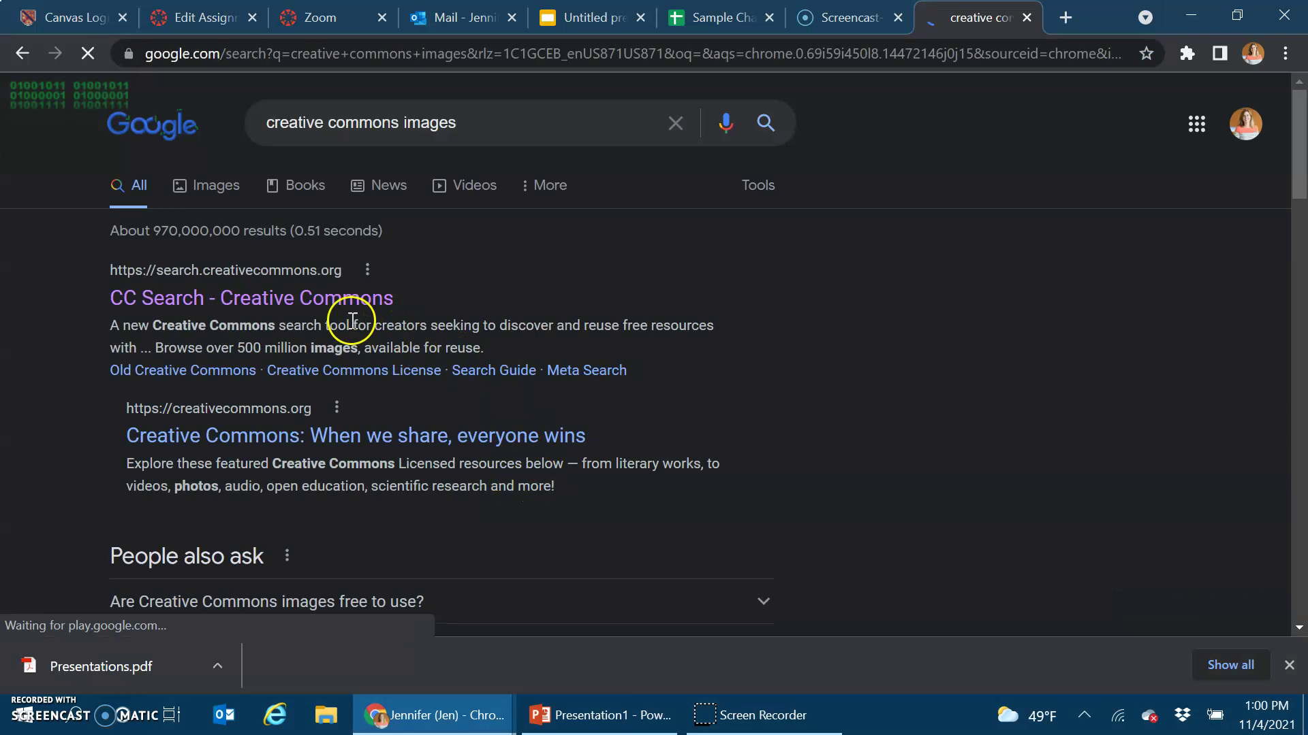
{"action": "left_click", "coordinate": [291, 303]}
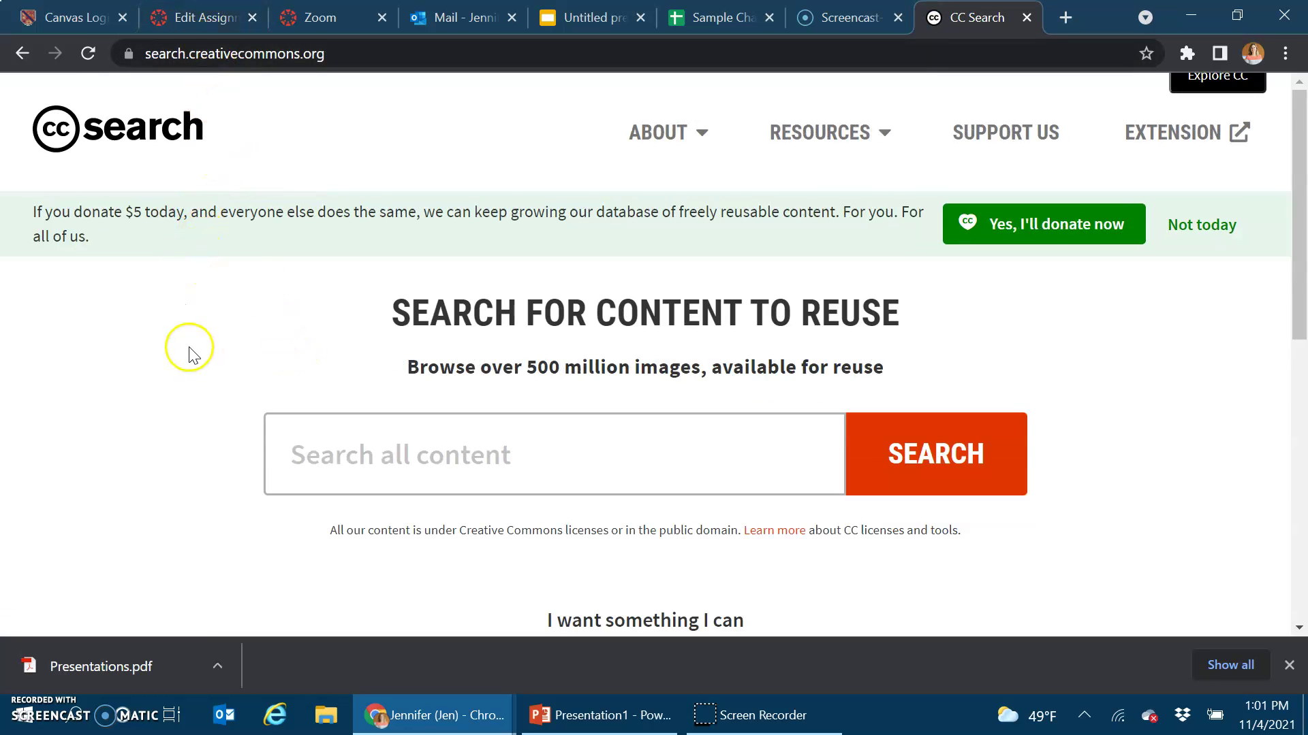
{"action": "left_click", "coordinate": [363, 449]}
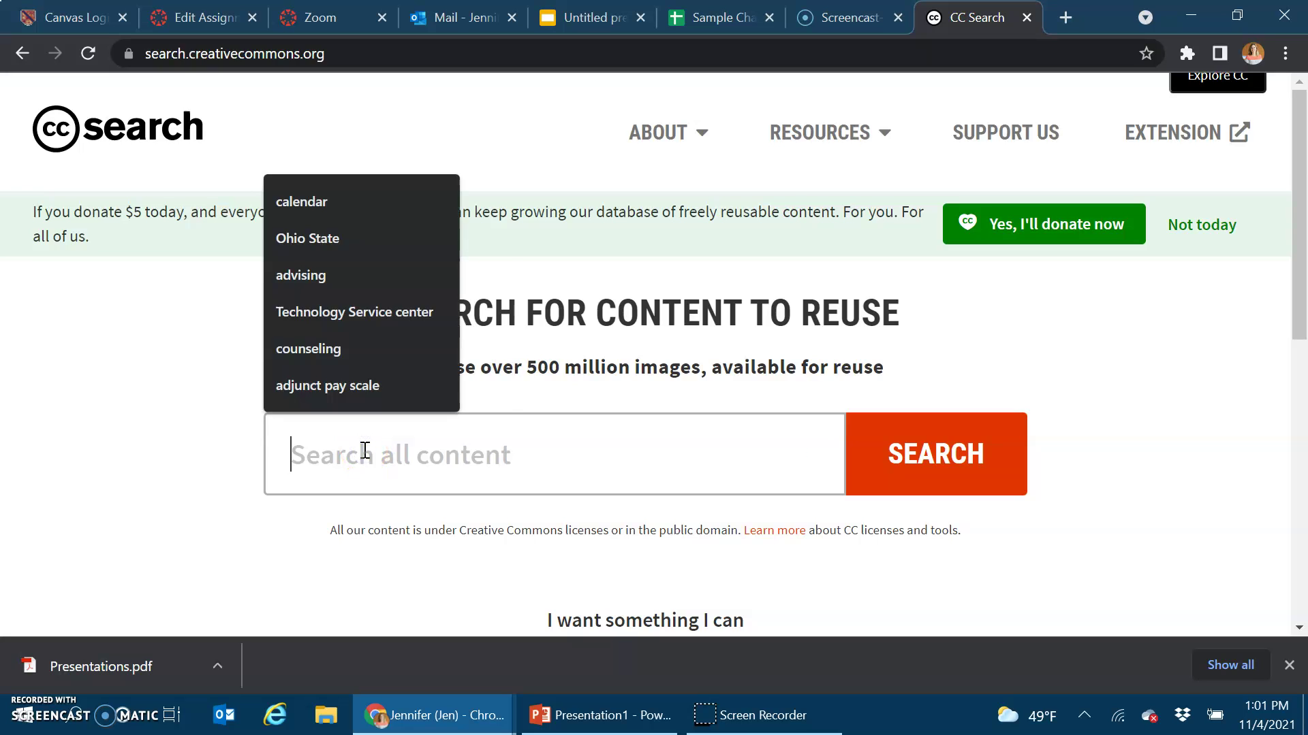
{"action": "type", "text": "stud"}
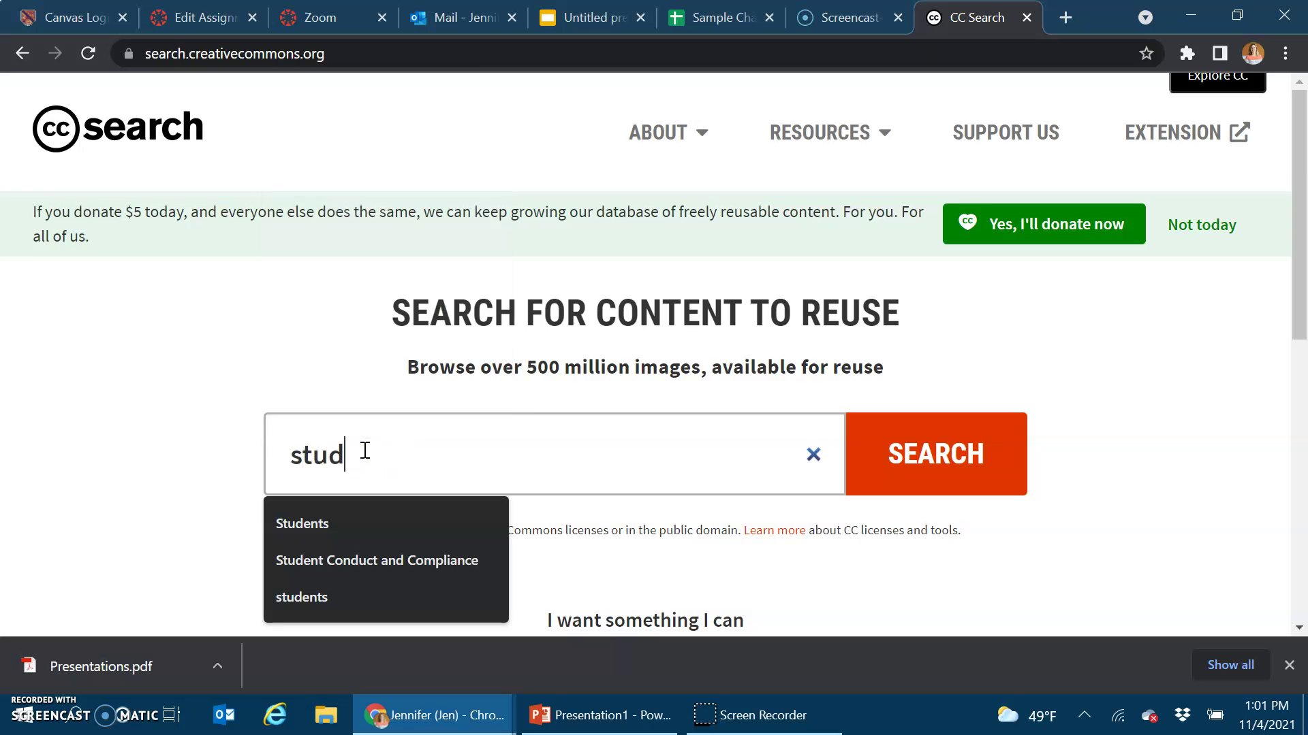
{"action": "left_click", "coordinate": [286, 528]}
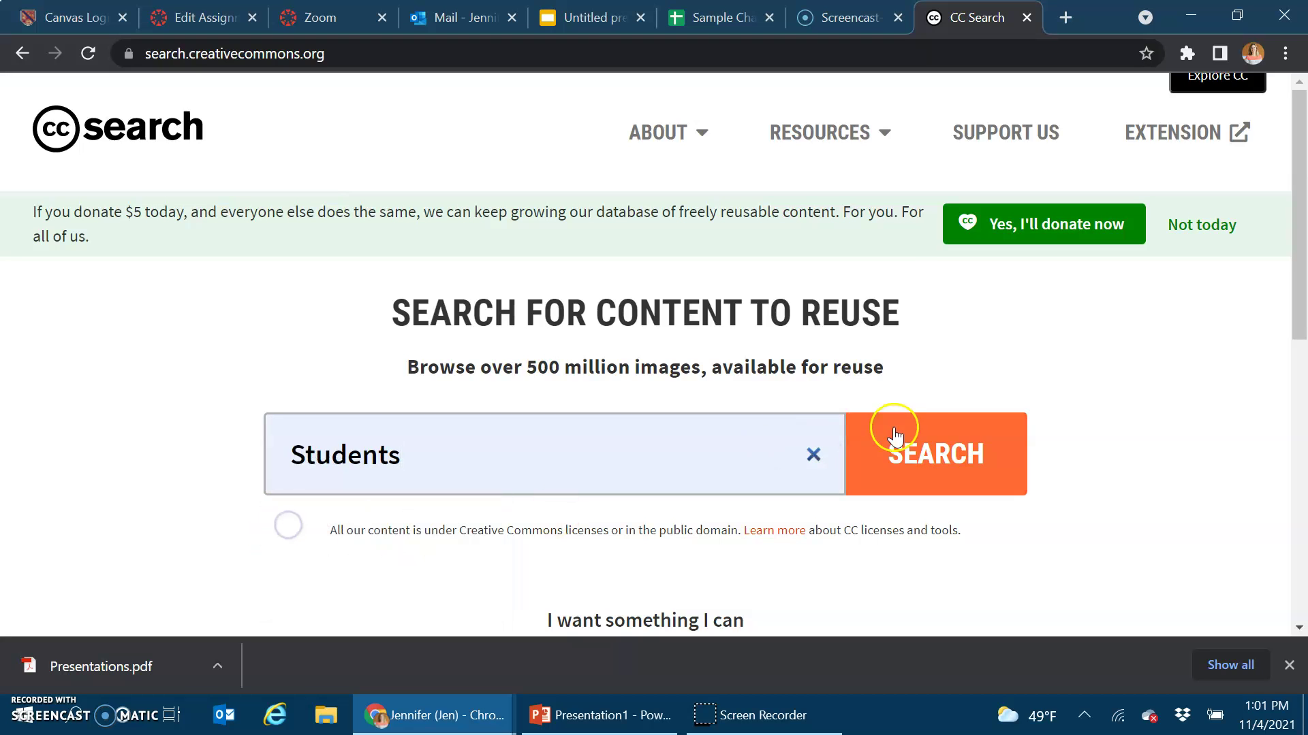
{"action": "left_click", "coordinate": [927, 444]}
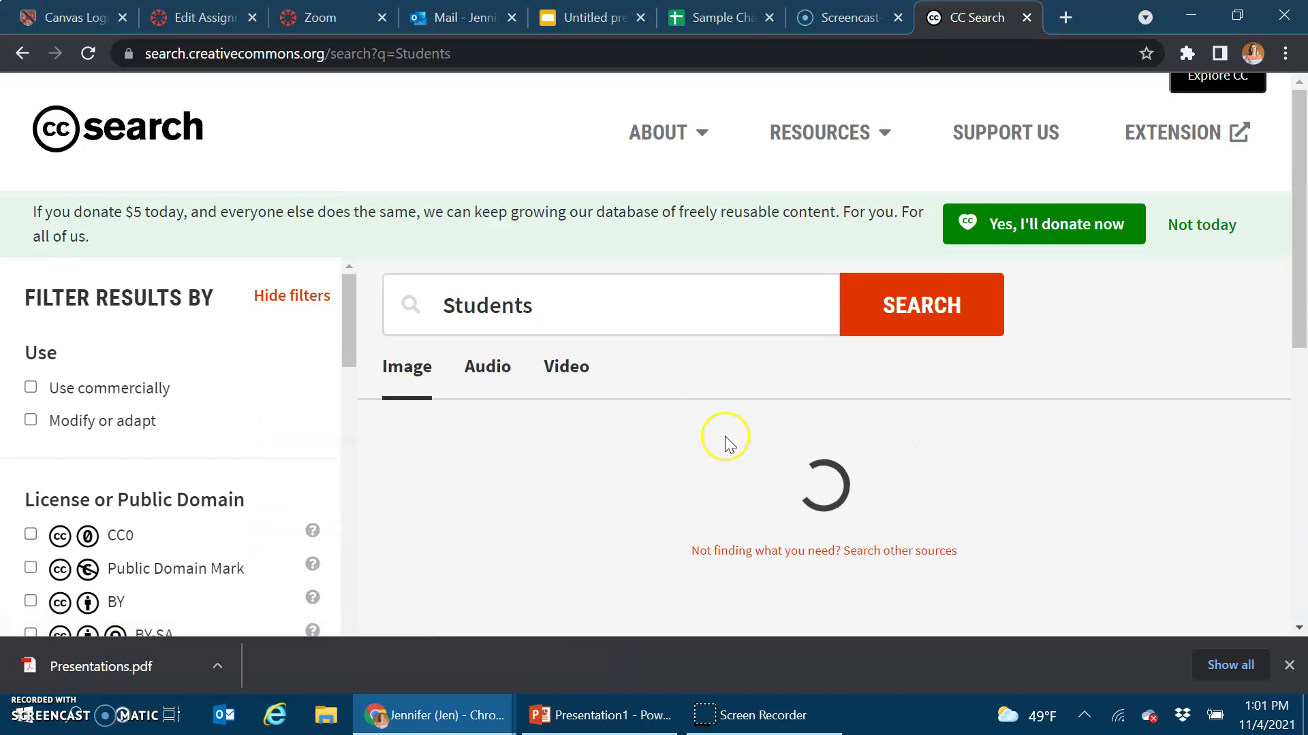
Step: Open the '2010 Student Fellows' classroom photo from the results and copy the image
{"action": "scroll", "coordinate": [725, 435], "scroll_direction": "down", "scroll_amount": 3}
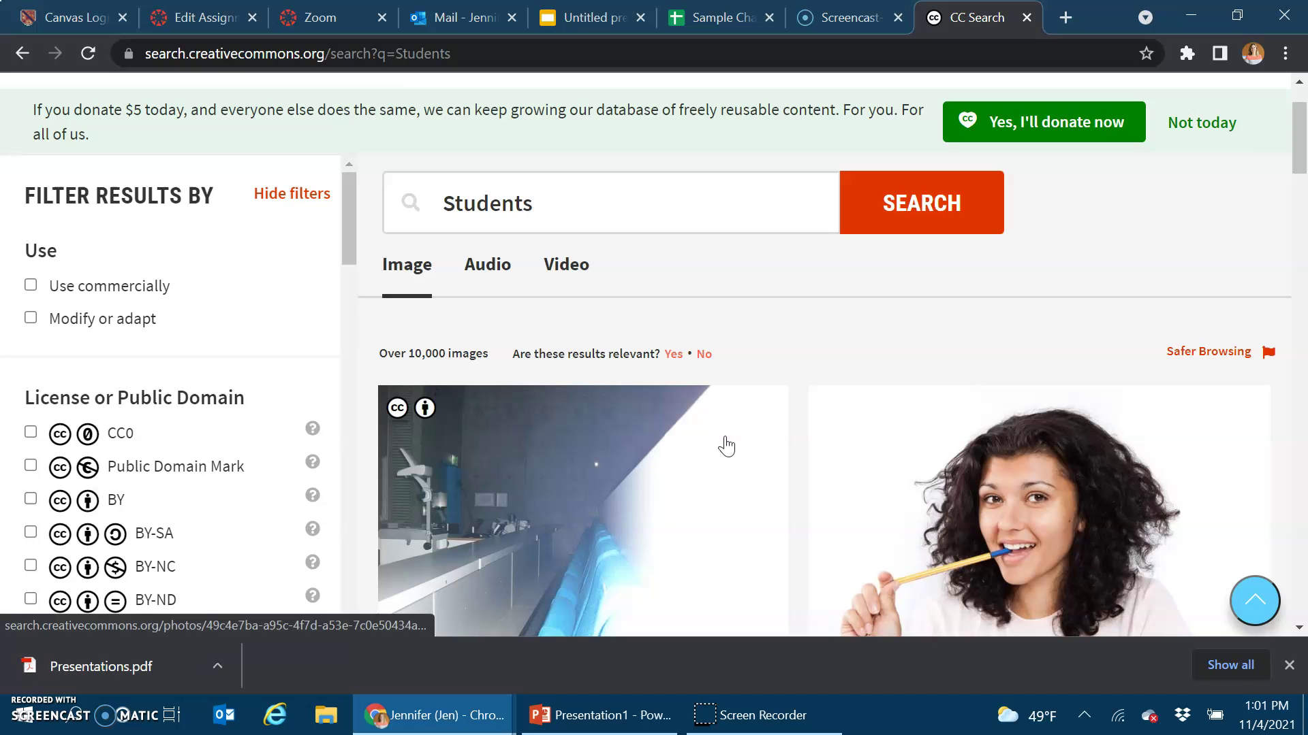
{"action": "scroll", "coordinate": [726, 446], "scroll_direction": "down", "scroll_amount": 9}
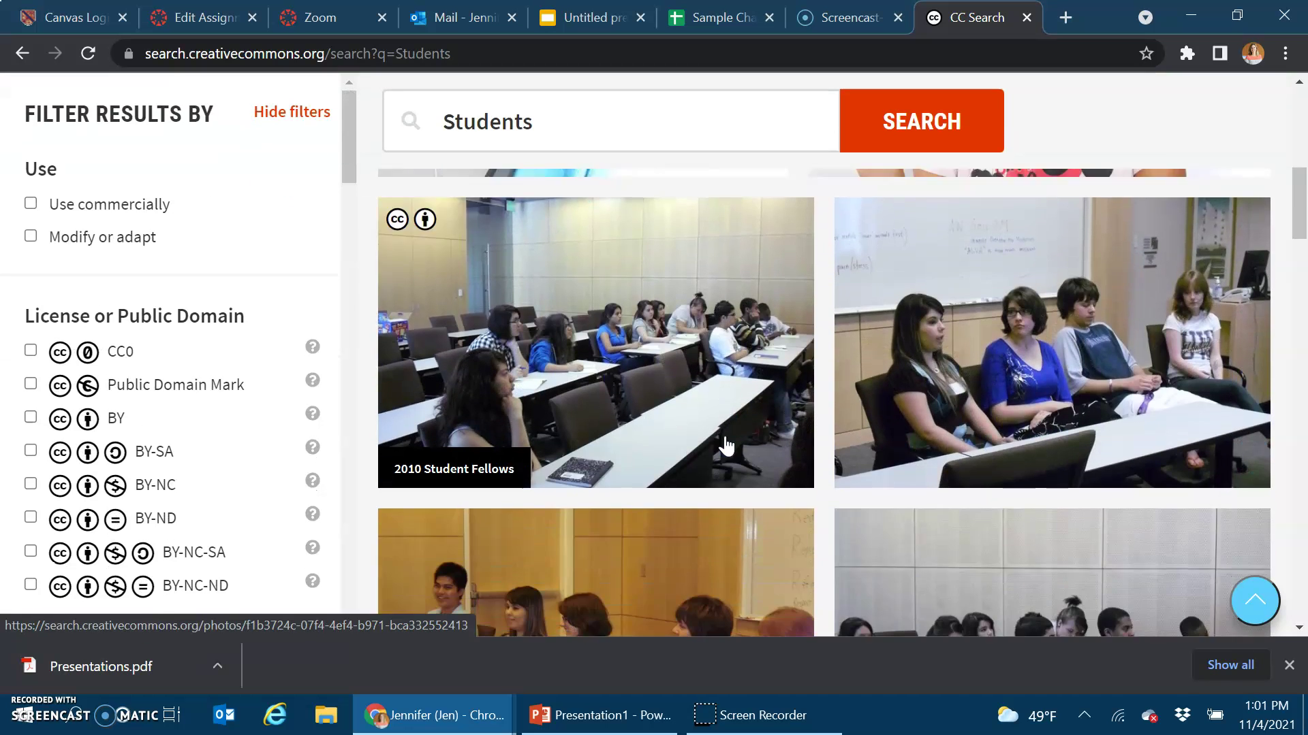
{"action": "scroll", "coordinate": [725, 446], "scroll_direction": "down", "scroll_amount": 3}
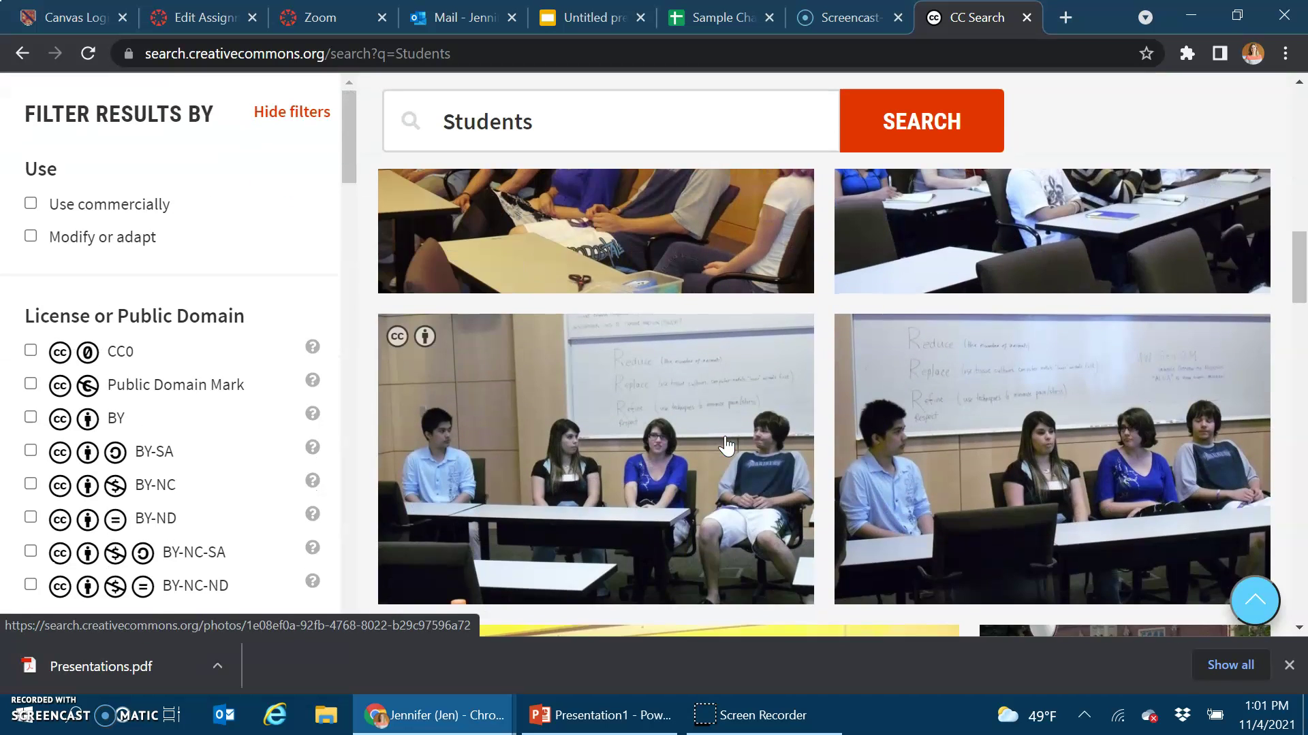
{"action": "scroll", "coordinate": [726, 446], "scroll_direction": "down", "scroll_amount": 1}
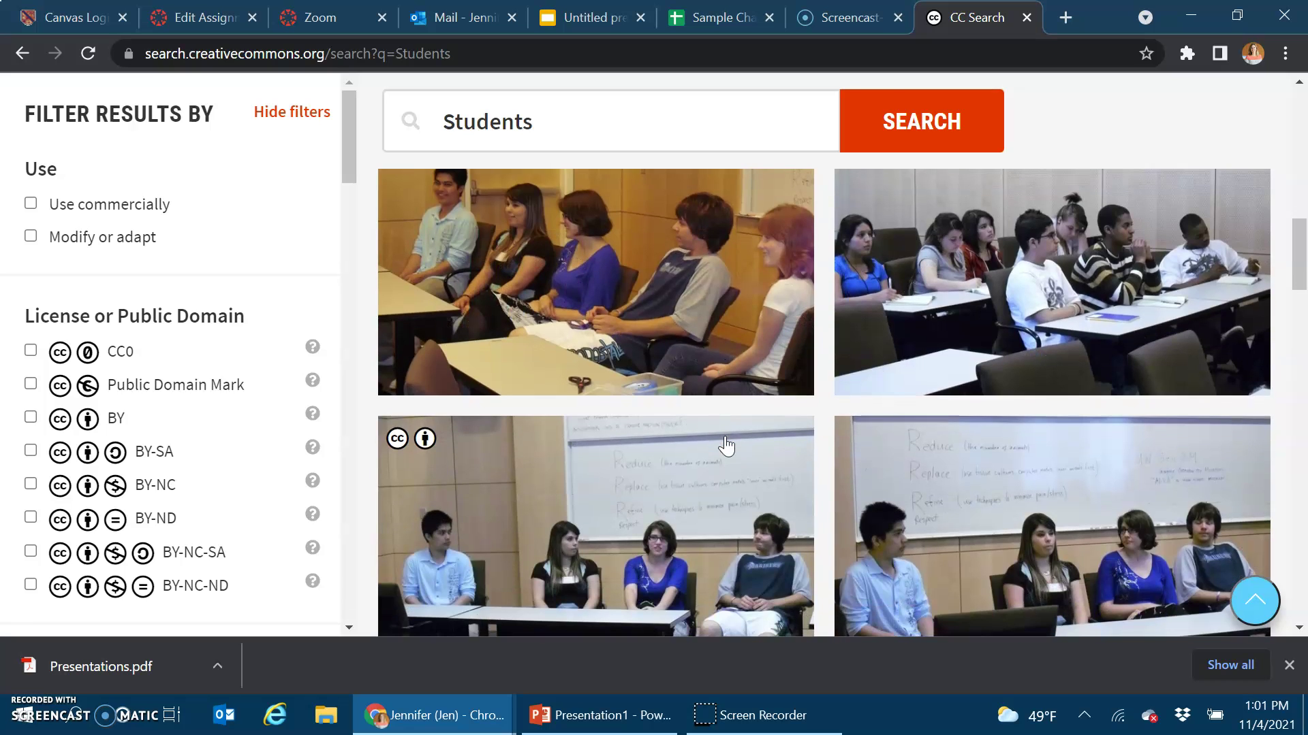
{"action": "left_click", "coordinate": [1106, 387]}
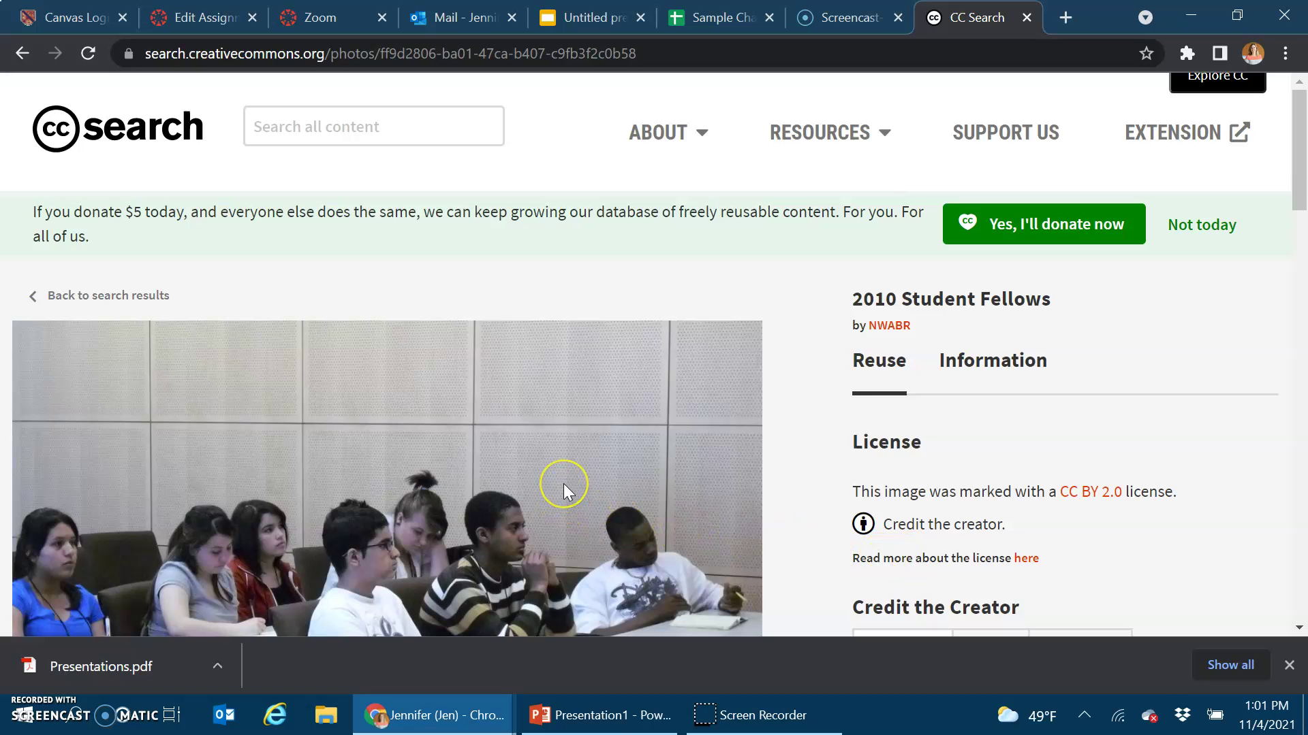
{"action": "scroll", "coordinate": [562, 484], "scroll_direction": "down", "scroll_amount": 5}
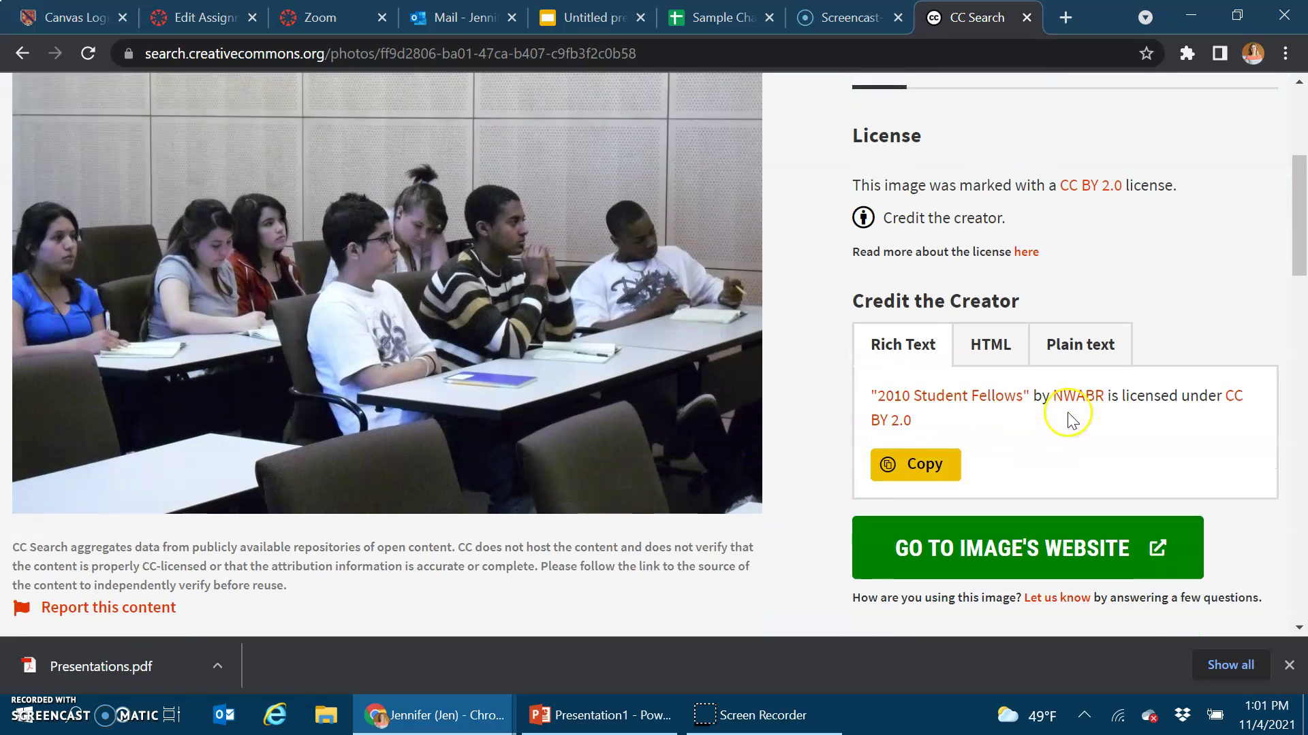
{"action": "right_click", "coordinate": [421, 317]}
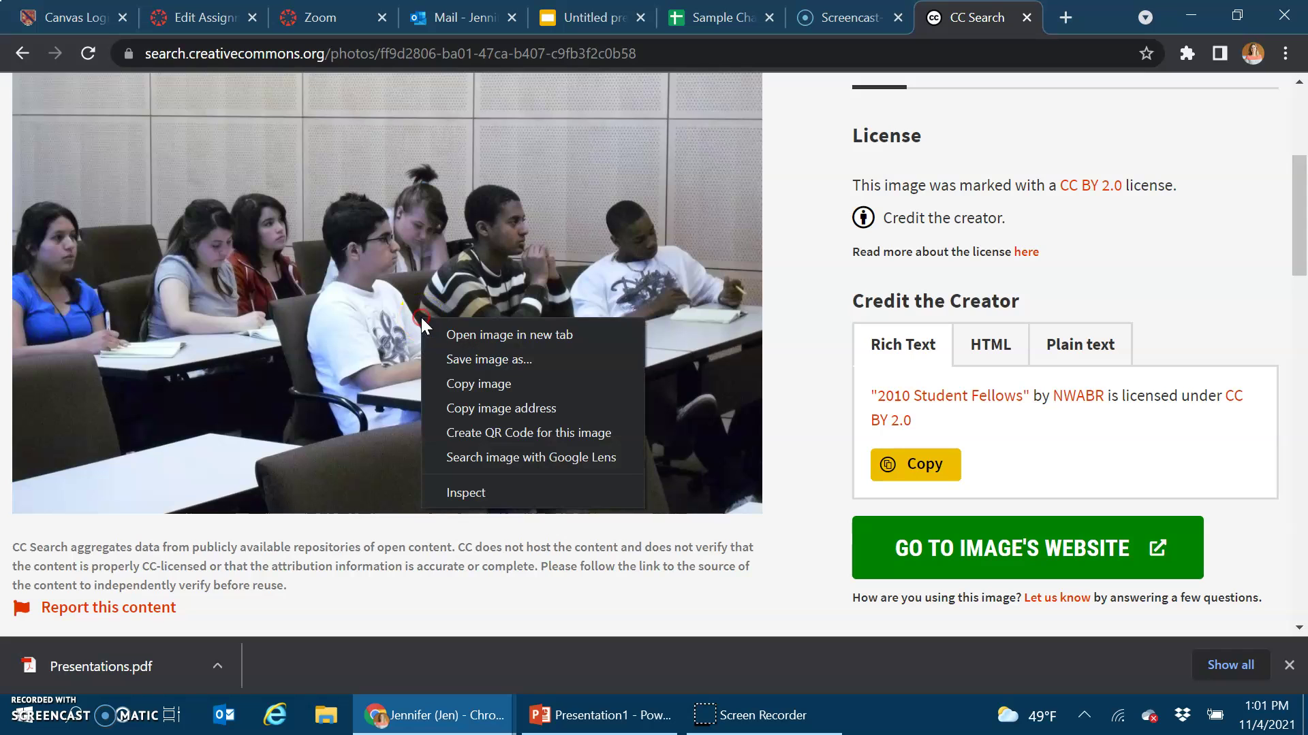
{"action": "left_click", "coordinate": [510, 384]}
Step: Paste the photo onto slide 2 using Use Destination Theme
{"action": "left_click", "coordinate": [640, 723]}
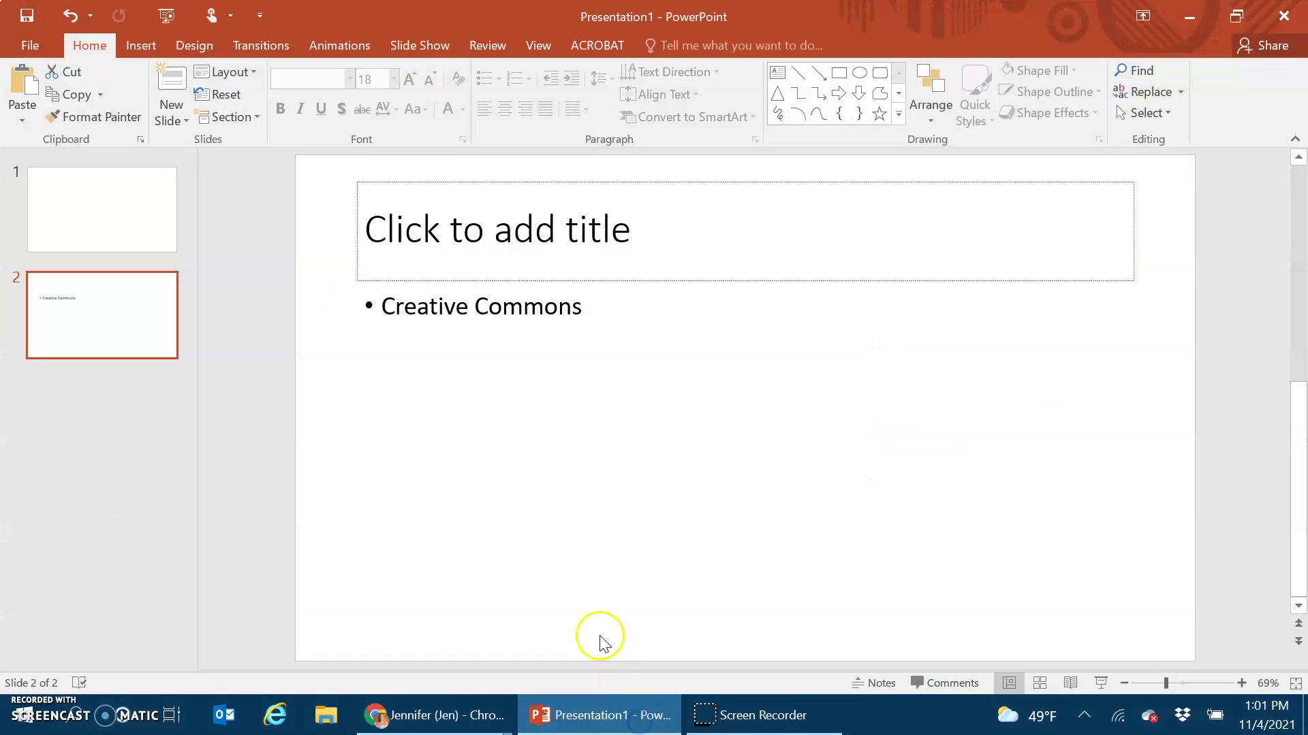
{"action": "right_click", "coordinate": [560, 512]}
{"action": "left_click", "coordinate": [491, 495]}
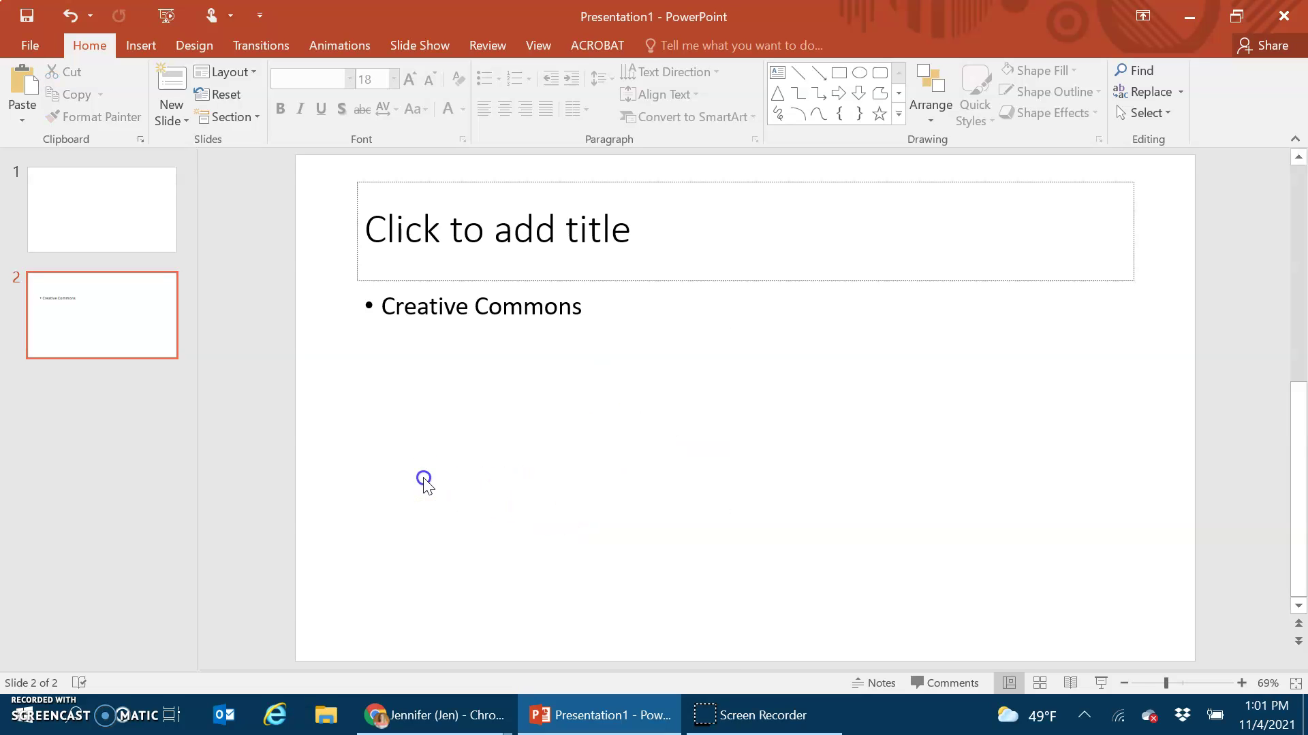
{"action": "right_click", "coordinate": [630, 499]}
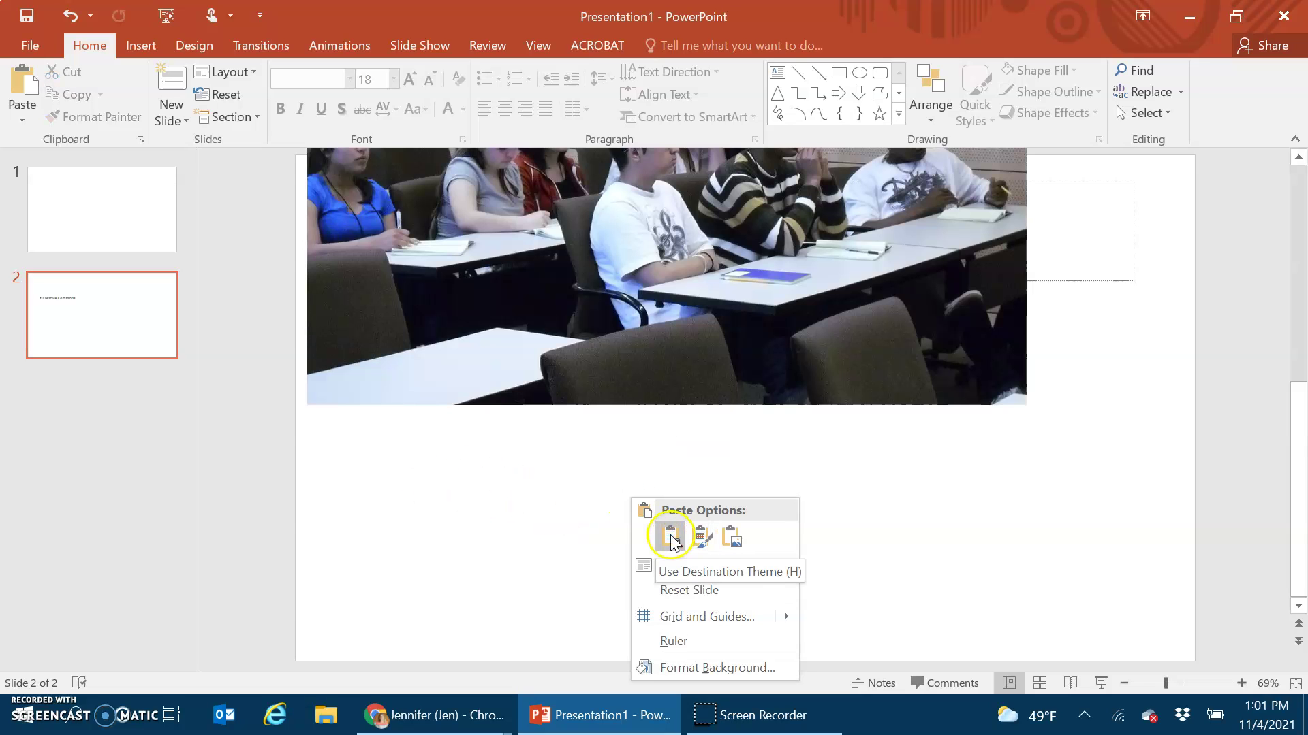
{"action": "left_click", "coordinate": [671, 540]}
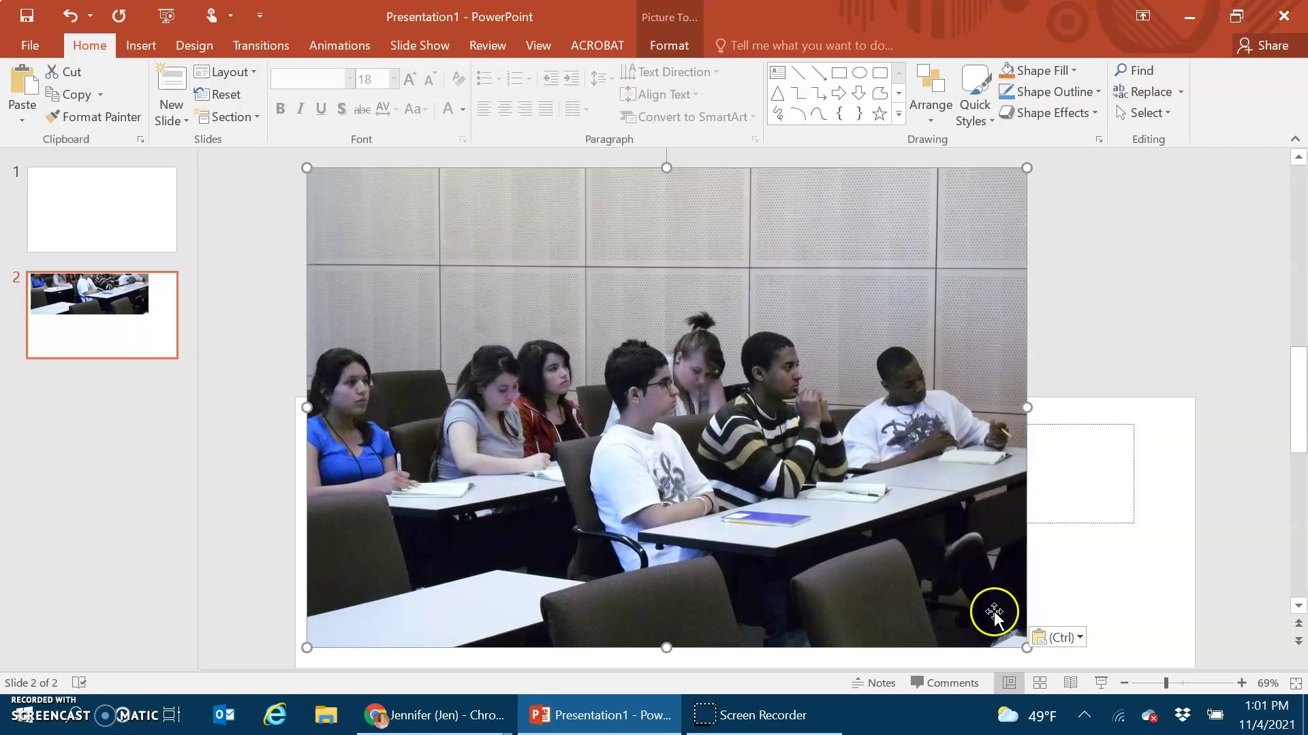
Step: Shrink the photo and move it below the slide title
{"action": "left_click_drag", "start_coordinate": [1026, 648], "coordinate": [631, 406]}
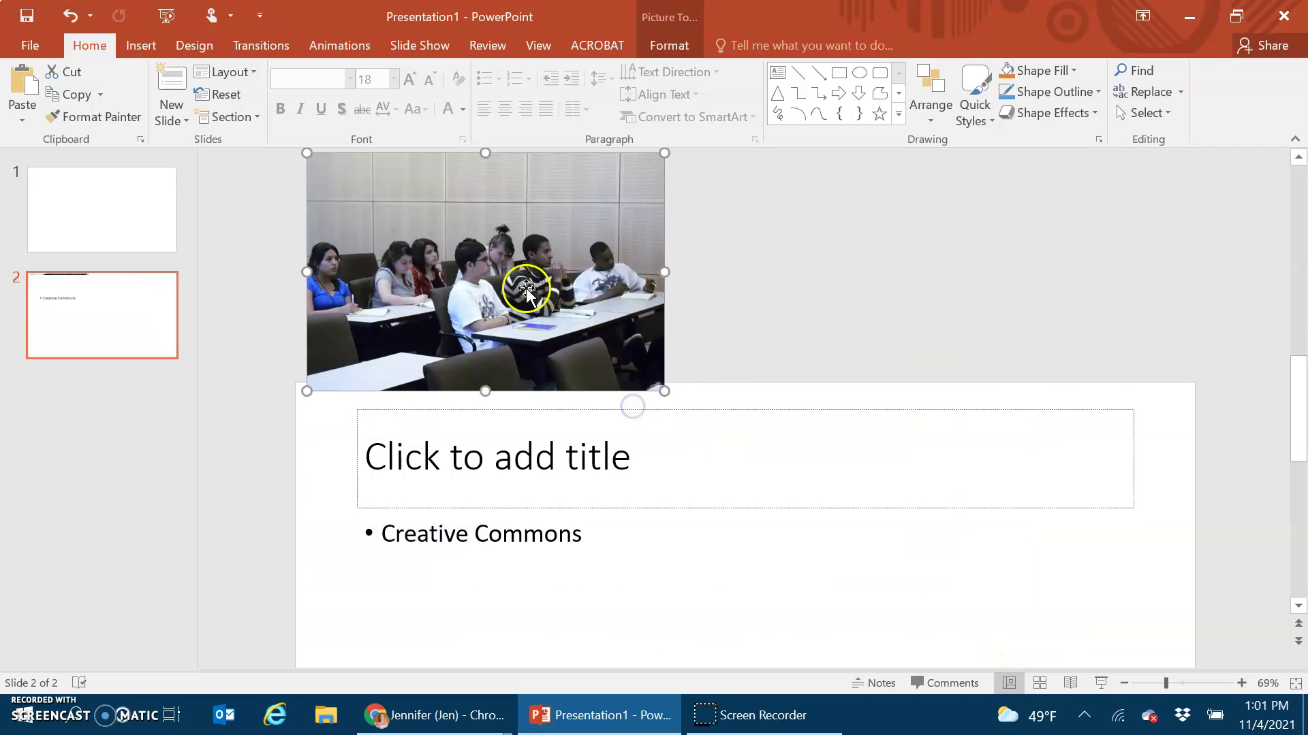
{"action": "left_click_drag", "start_coordinate": [528, 286], "coordinate": [554, 695]}
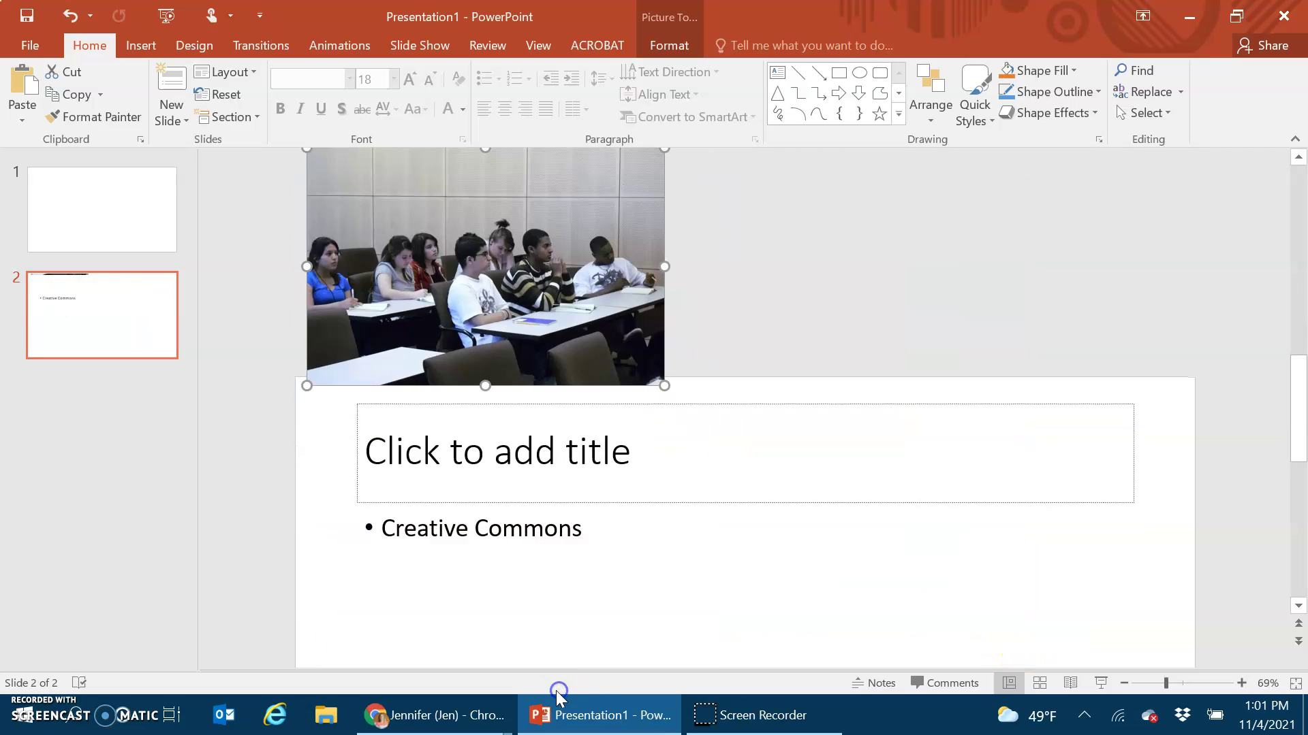
{"action": "left_click_drag", "start_coordinate": [655, 361], "coordinate": [636, 669]}
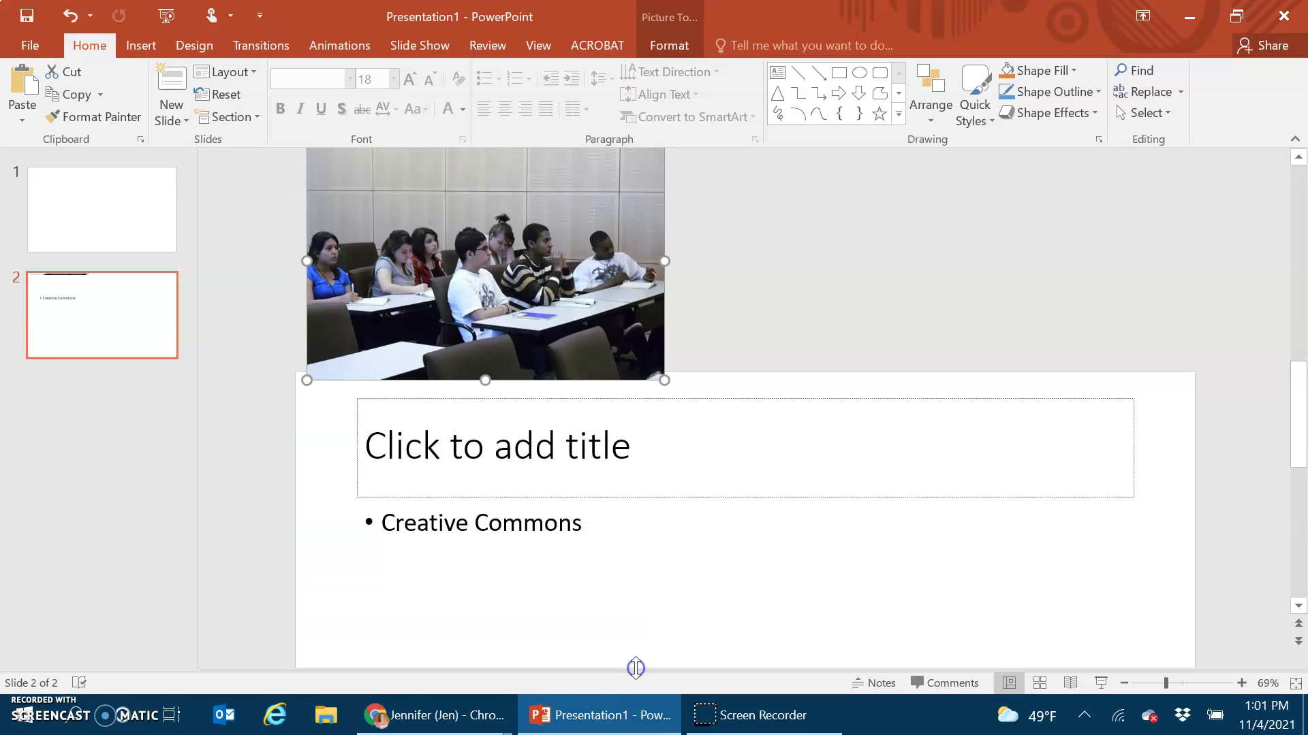
{"action": "scroll", "coordinate": [796, 554], "scroll_direction": "down", "scroll_amount": 1}
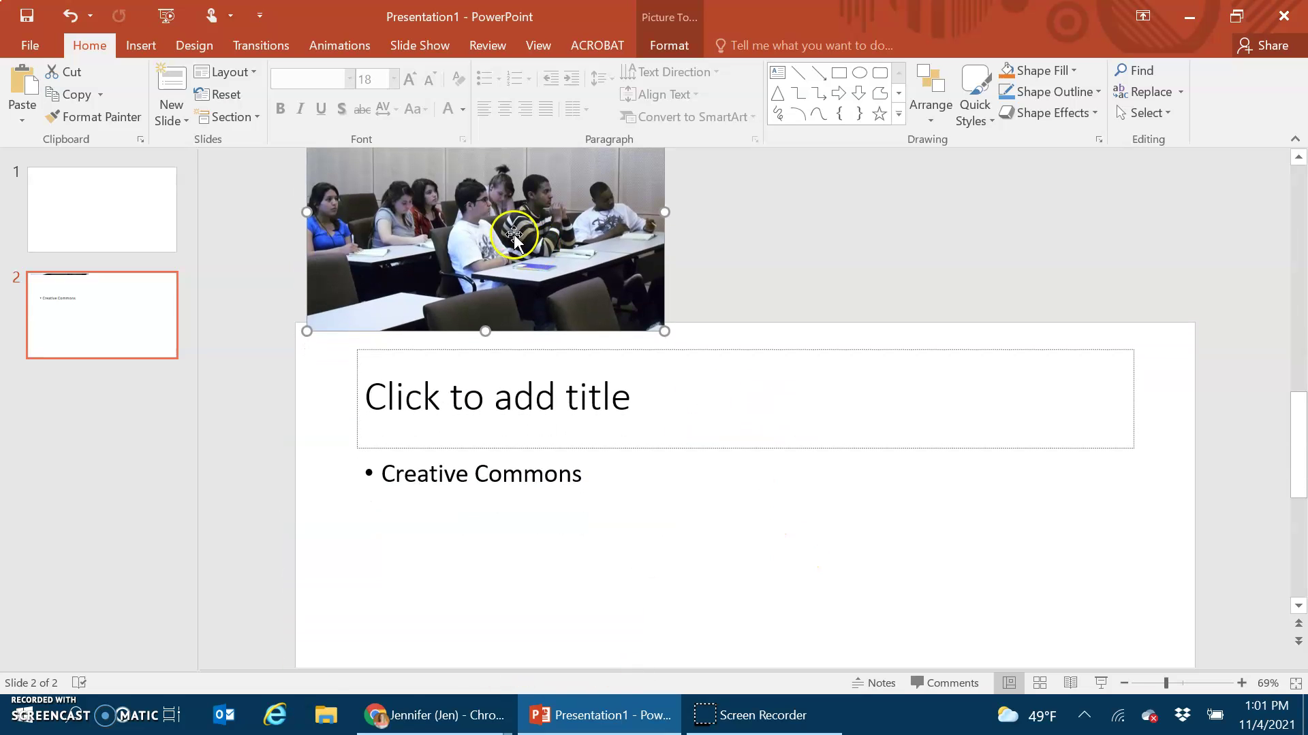
{"action": "left_click_drag", "start_coordinate": [534, 213], "coordinate": [572, 604]}
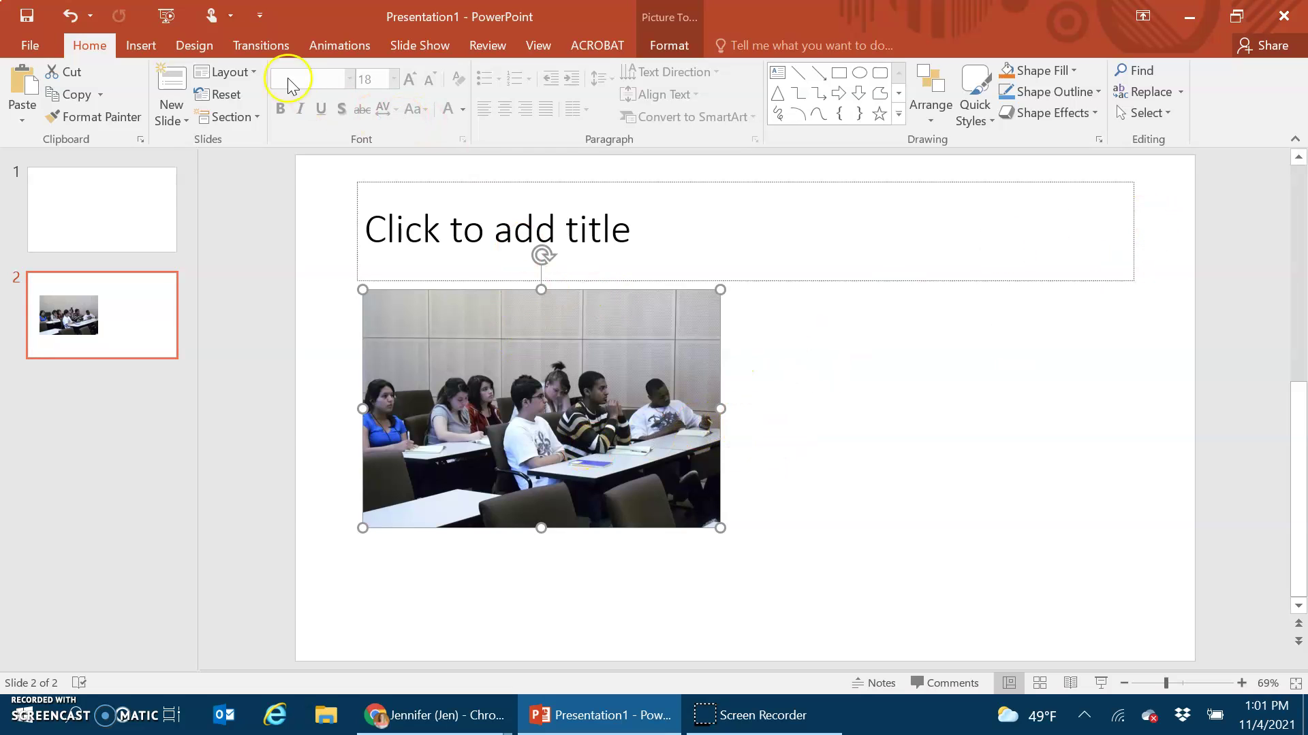
Step: Copy the photo's Credit the Creator text from CC Search
{"action": "left_click", "coordinate": [1188, 16]}
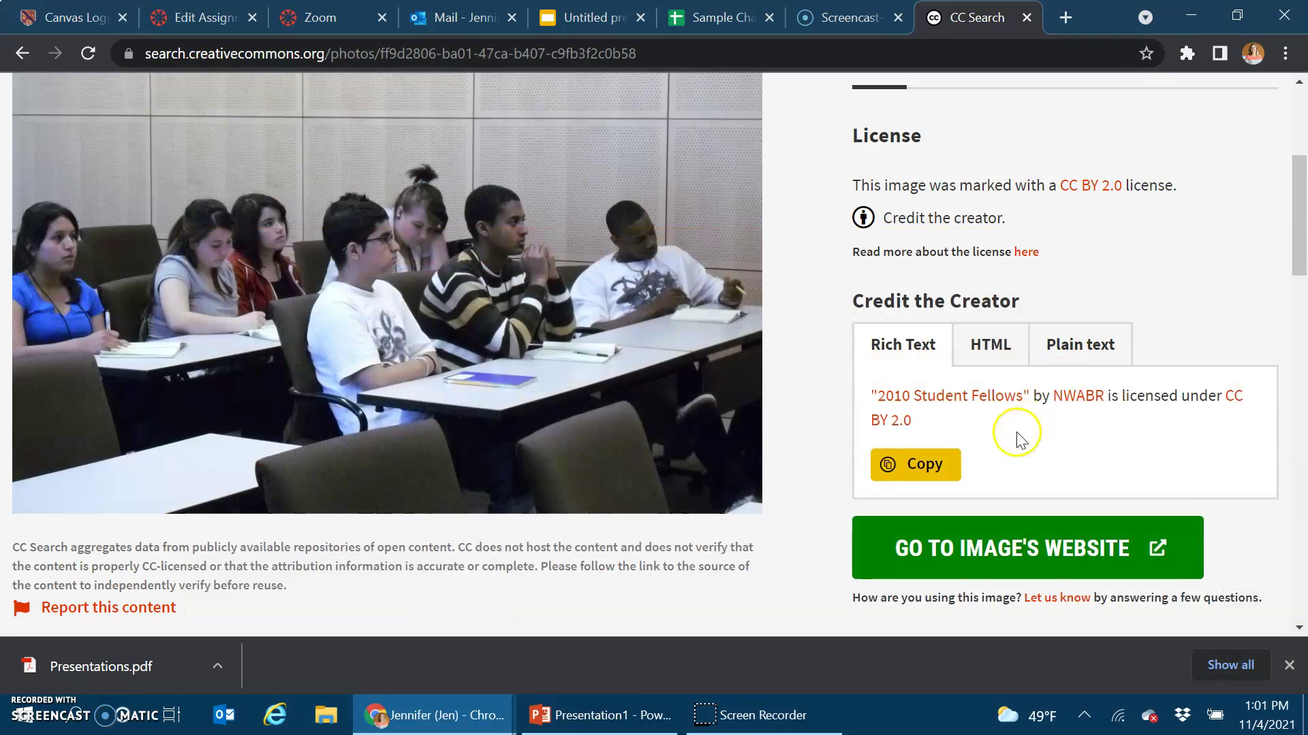
{"action": "left_click", "coordinate": [938, 474]}
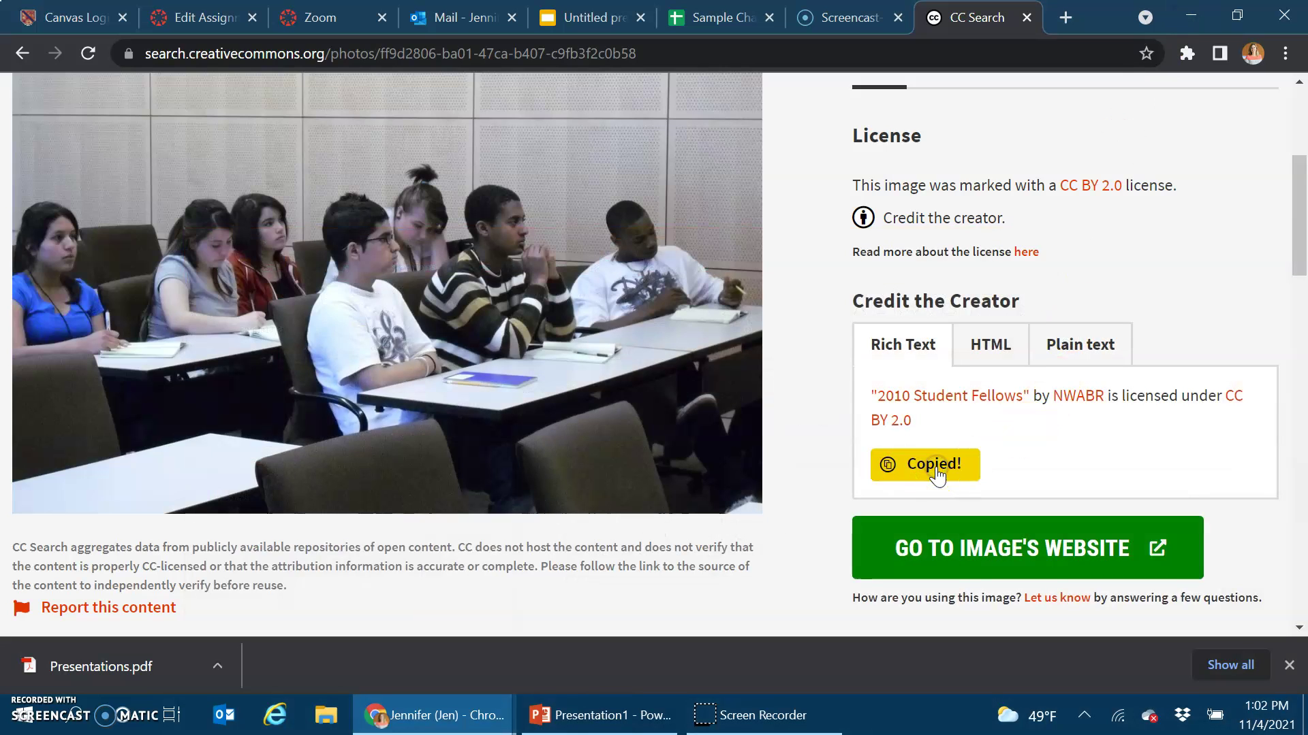
{"action": "left_click", "coordinate": [612, 715]}
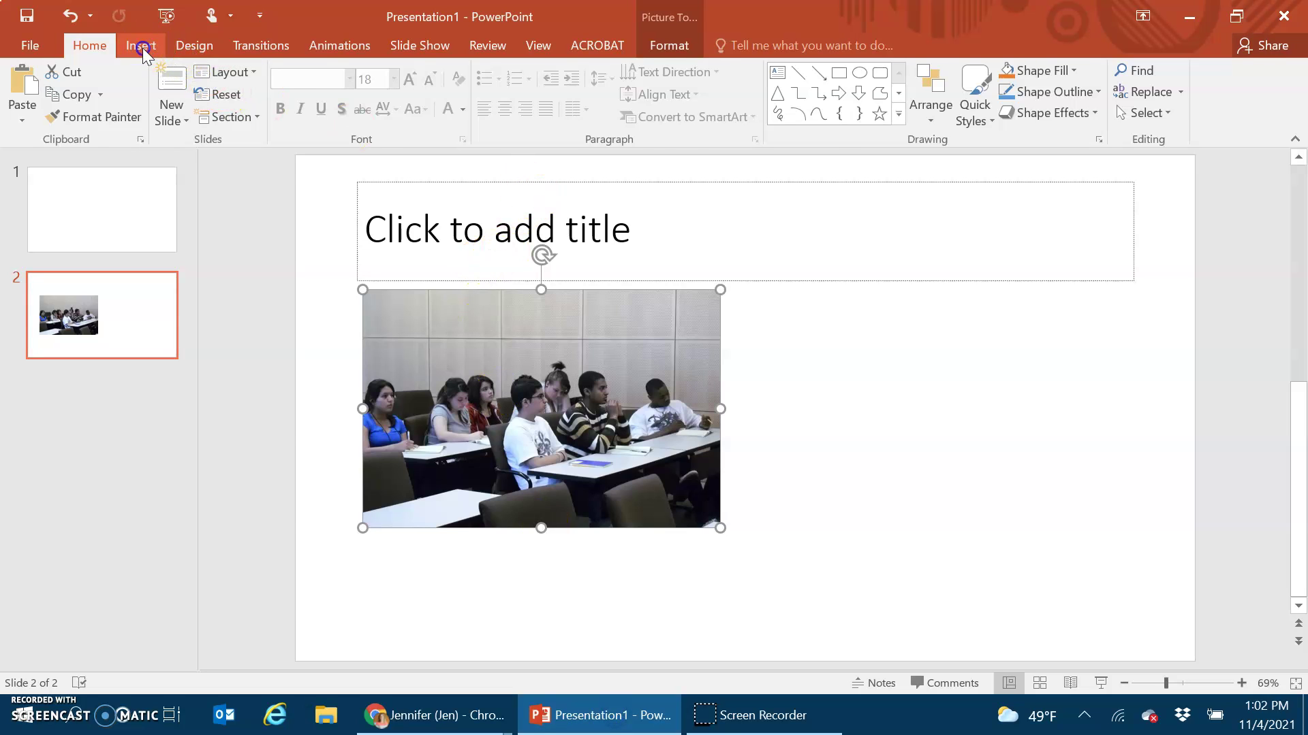
Step: Draw a text box under the photo and paste the CC BY 2.0 credit line into it
{"action": "left_click", "coordinate": [141, 46]}
{"action": "left_click", "coordinate": [727, 92]}
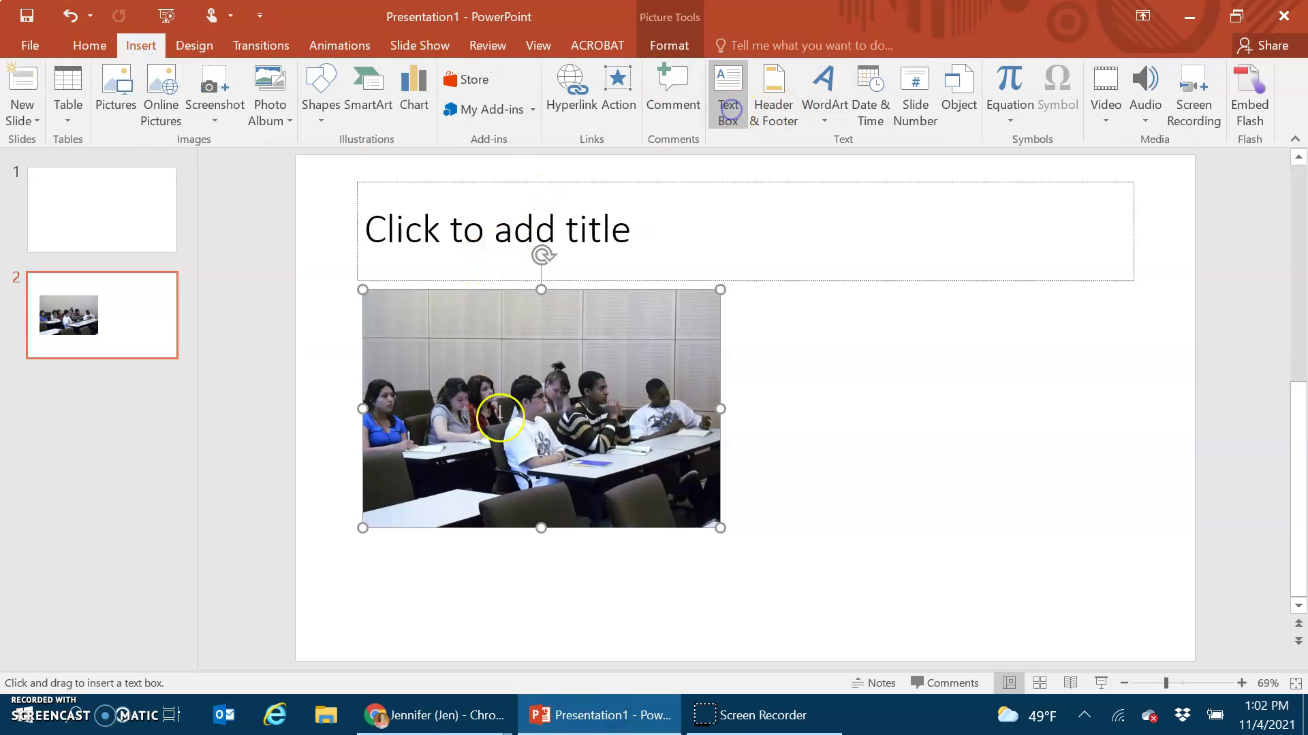
{"action": "mouse_move", "coordinate": [365, 551]}
{"action": "left_mouse_down"}
{"action": "mouse_move", "coordinate": [407, 569]}
{"action": "mouse_move", "coordinate": [707, 599]}
{"action": "left_mouse_up"}
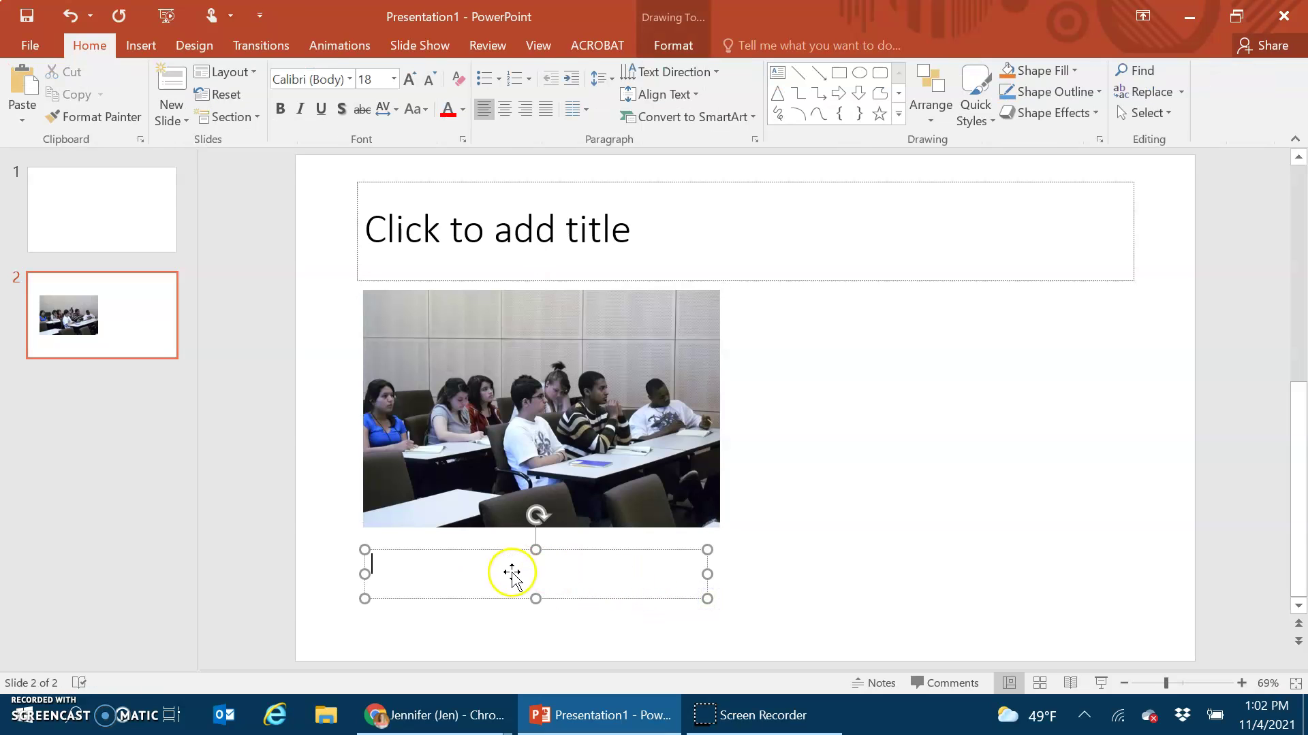
{"action": "key", "text": "ctrl+v"}
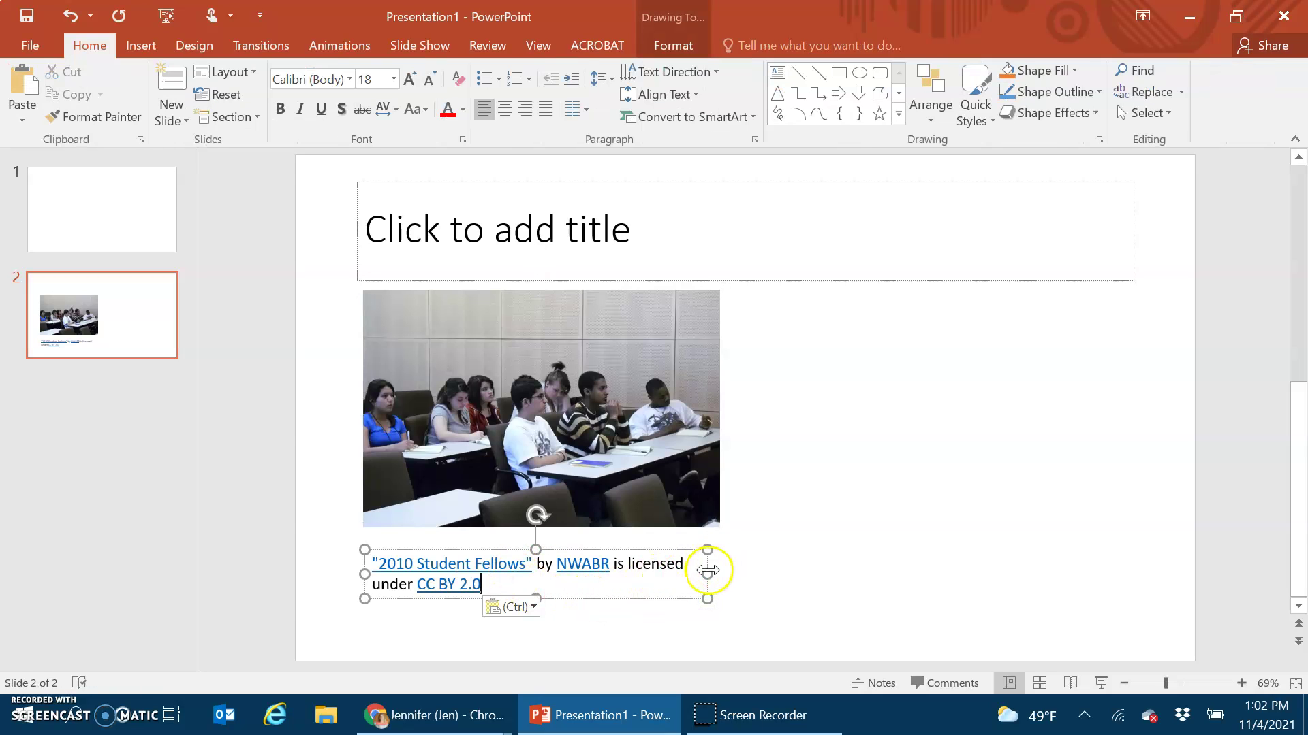
{"action": "left_click", "coordinate": [554, 572]}
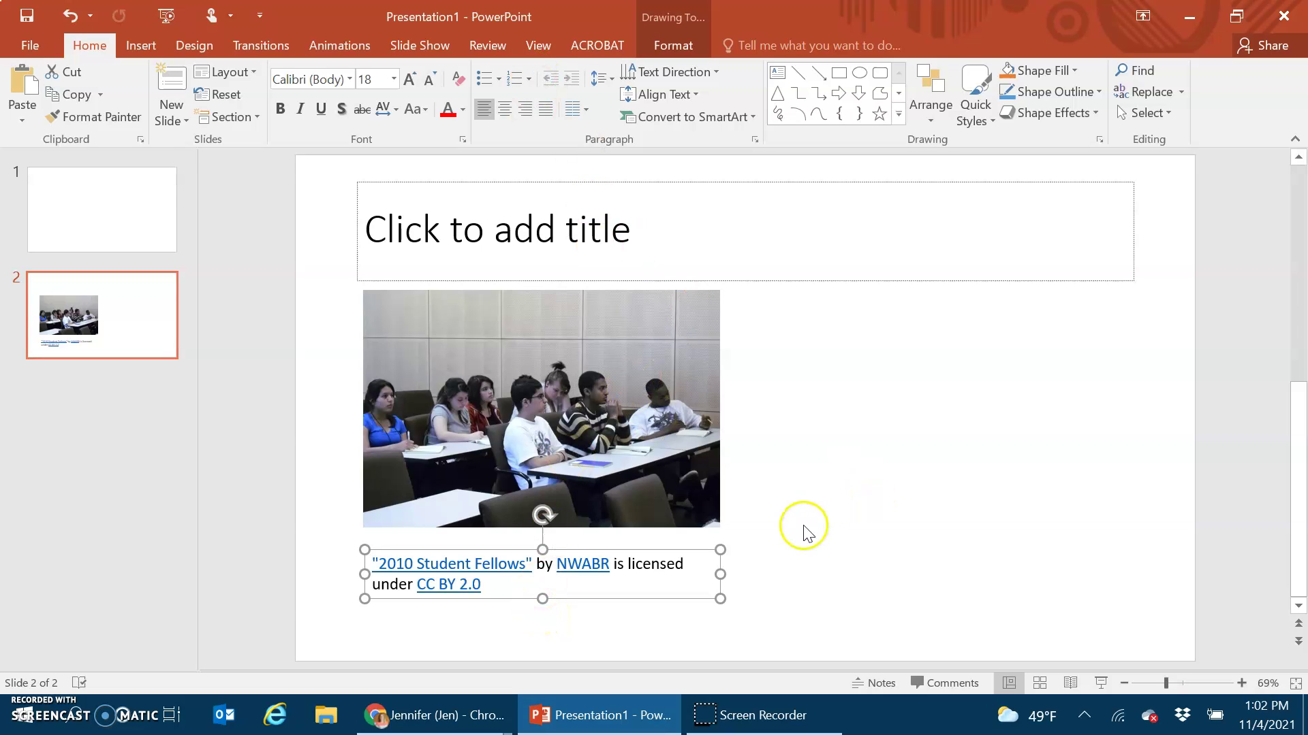
{"action": "left_click", "coordinate": [328, 439]}
Step: Add a new slide 3 with Ctrl+M and insert a default Pie chart on it
{"action": "key", "text": "ctrl+m"}
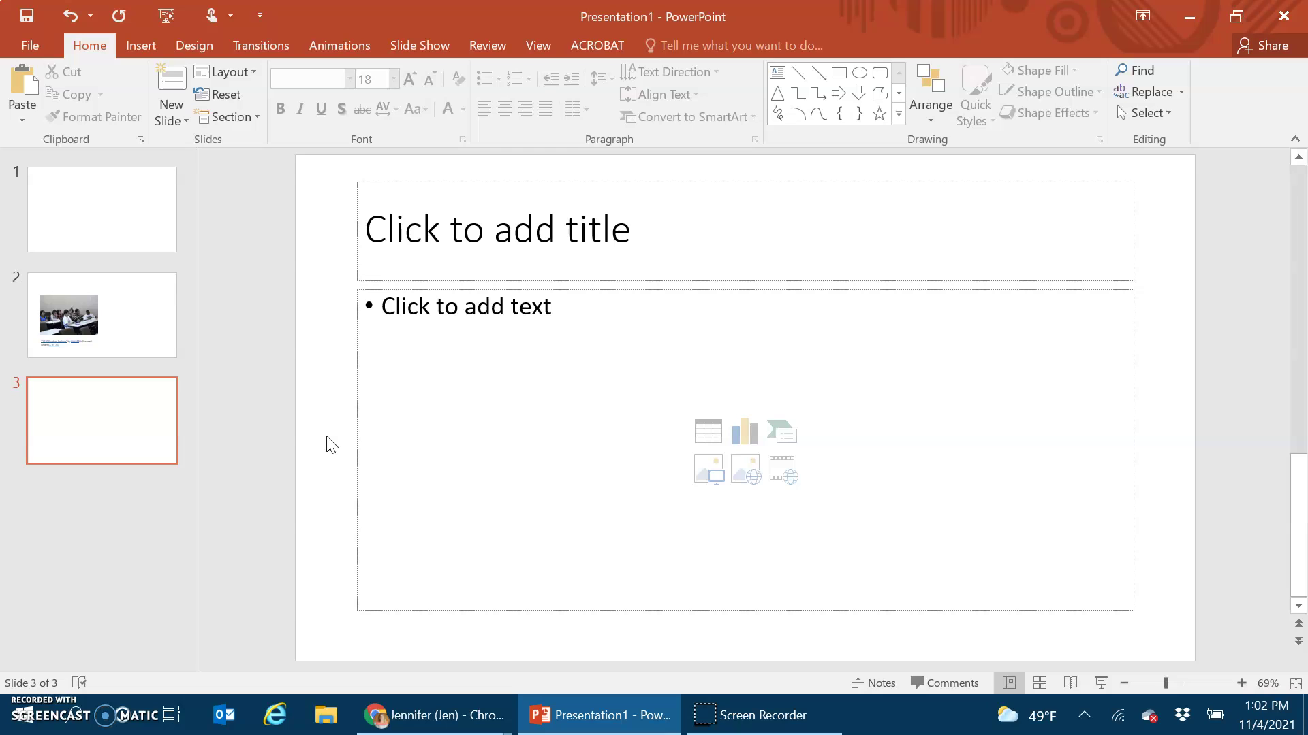
{"action": "left_click", "coordinate": [428, 300]}
{"action": "left_click", "coordinate": [150, 47]}
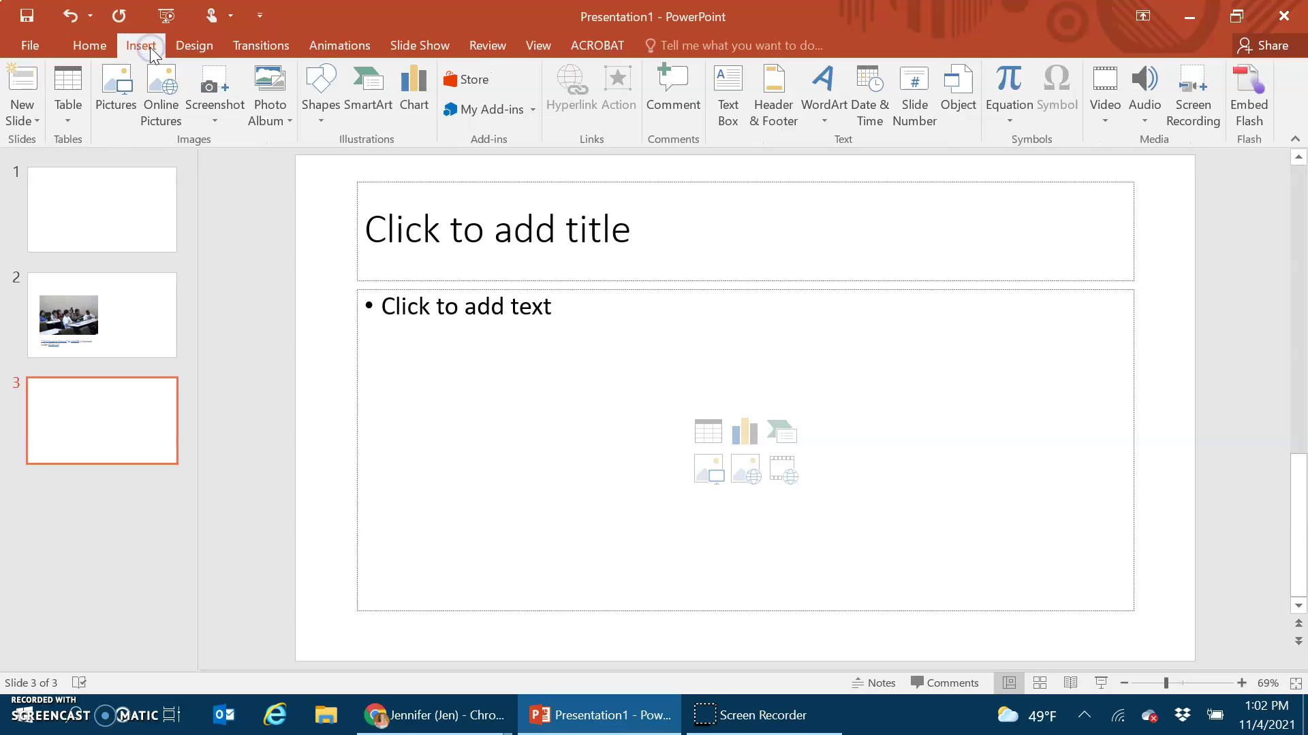
{"action": "left_click", "coordinate": [413, 105]}
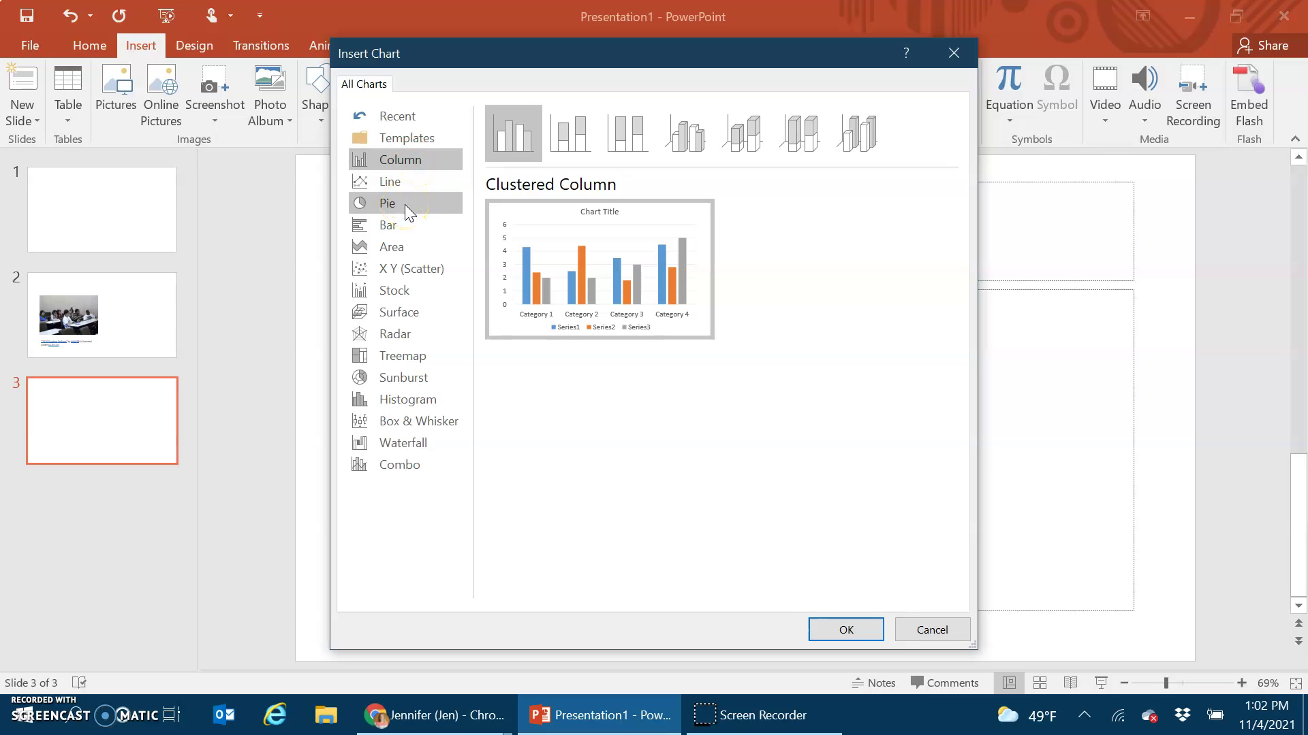
{"action": "left_click", "coordinate": [406, 206]}
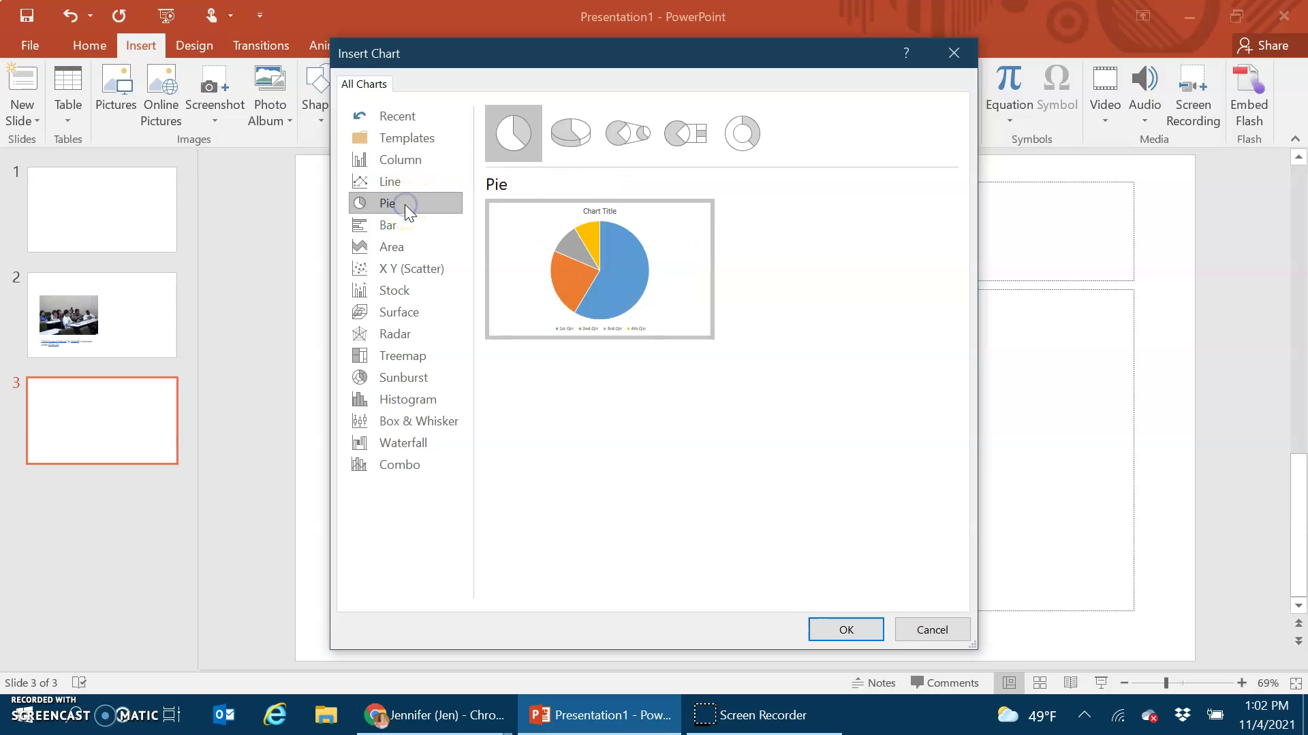
{"action": "mouse_move", "coordinate": [584, 266]}
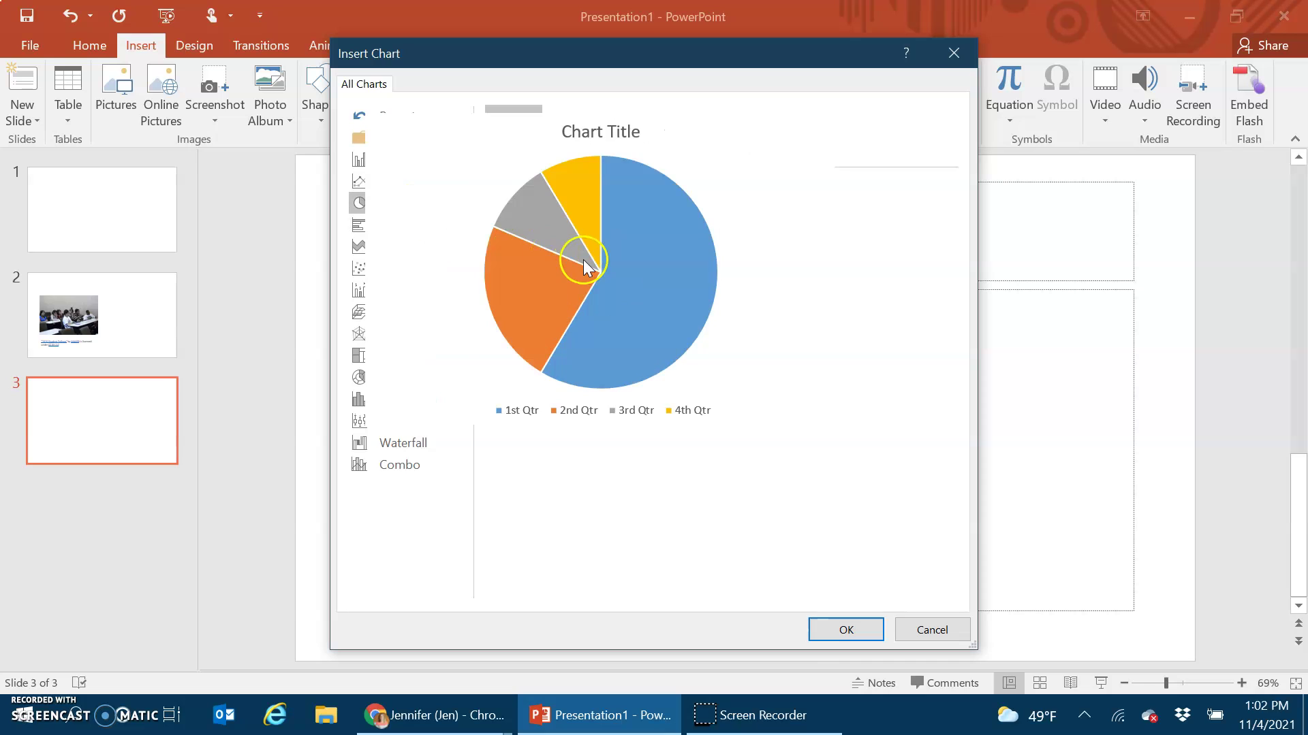
{"action": "left_click", "coordinate": [846, 630]}
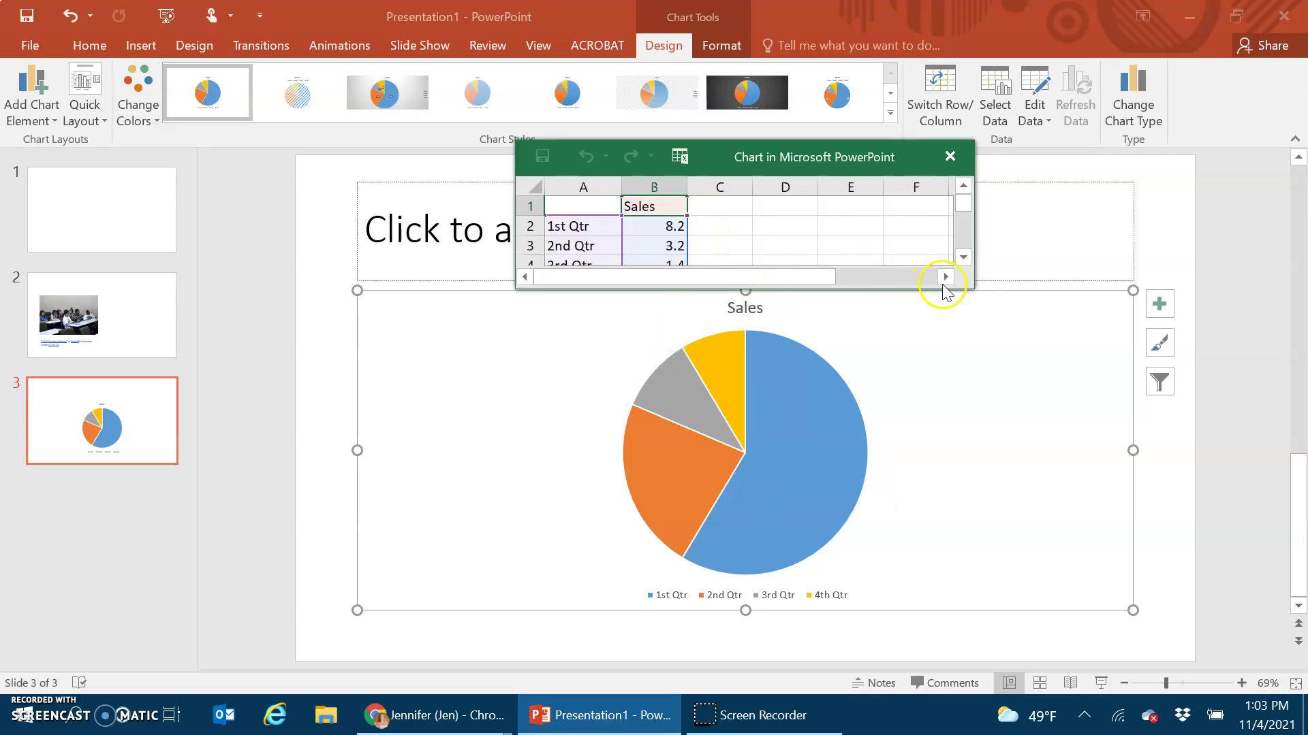
Step: In the chart data sheet, enter rows Black 15 and White 30
{"action": "left_click_drag", "start_coordinate": [972, 292], "coordinate": [1007, 365]}
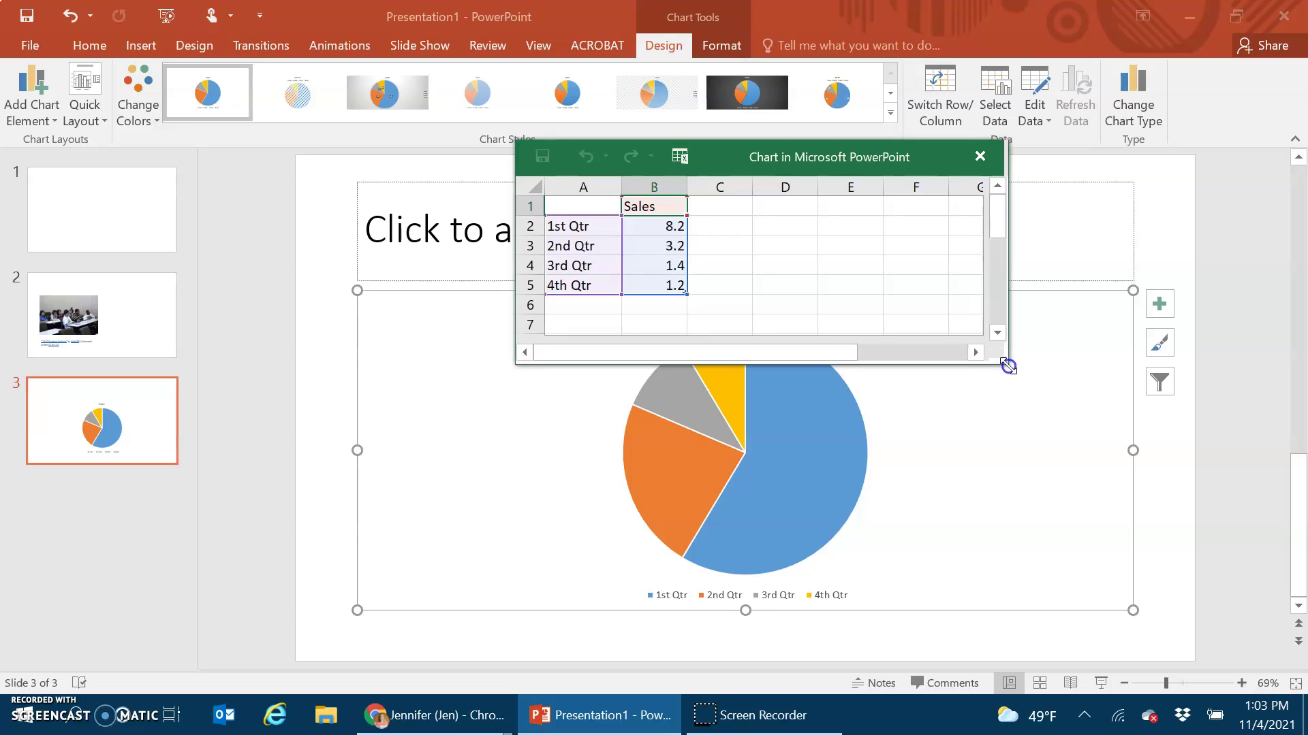
{"action": "left_click", "coordinate": [584, 228]}
{"action": "double_click", "coordinate": [594, 230]}
{"action": "left_click_drag", "start_coordinate": [595, 231], "coordinate": [562, 229]}
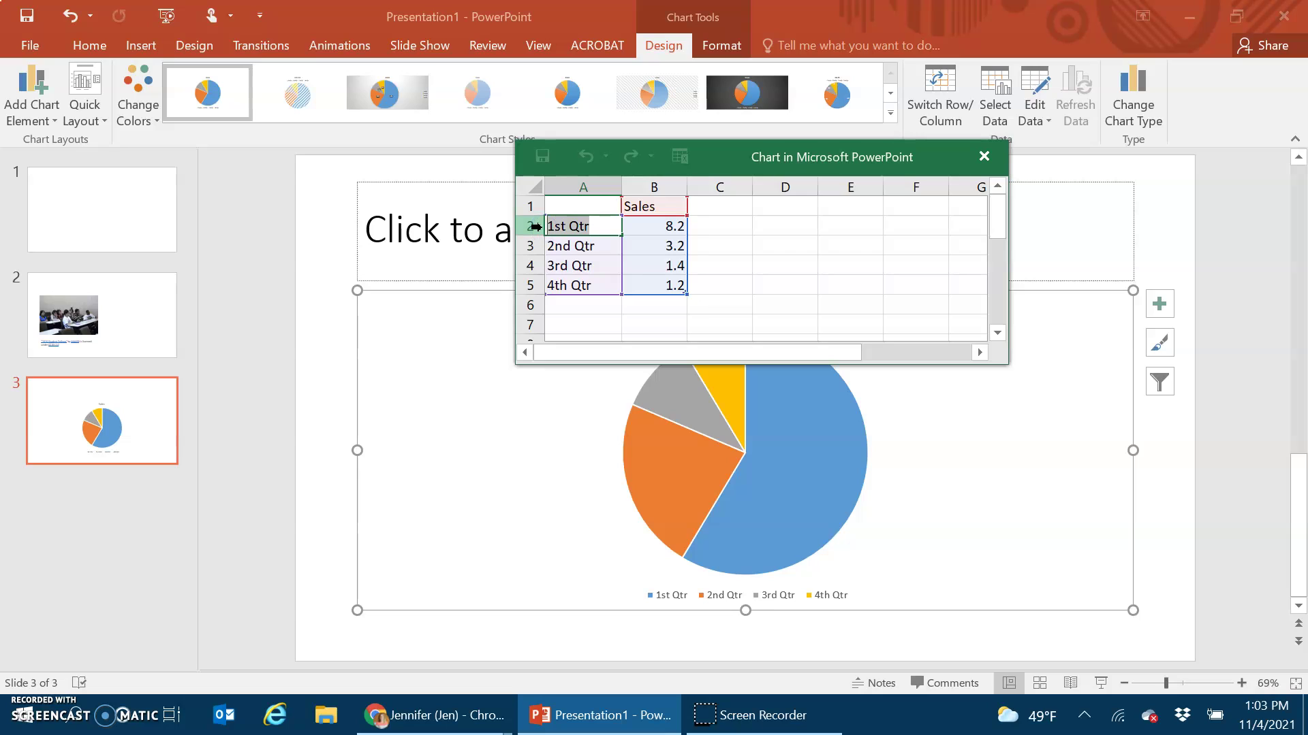
{"action": "type", "text": "Black"}
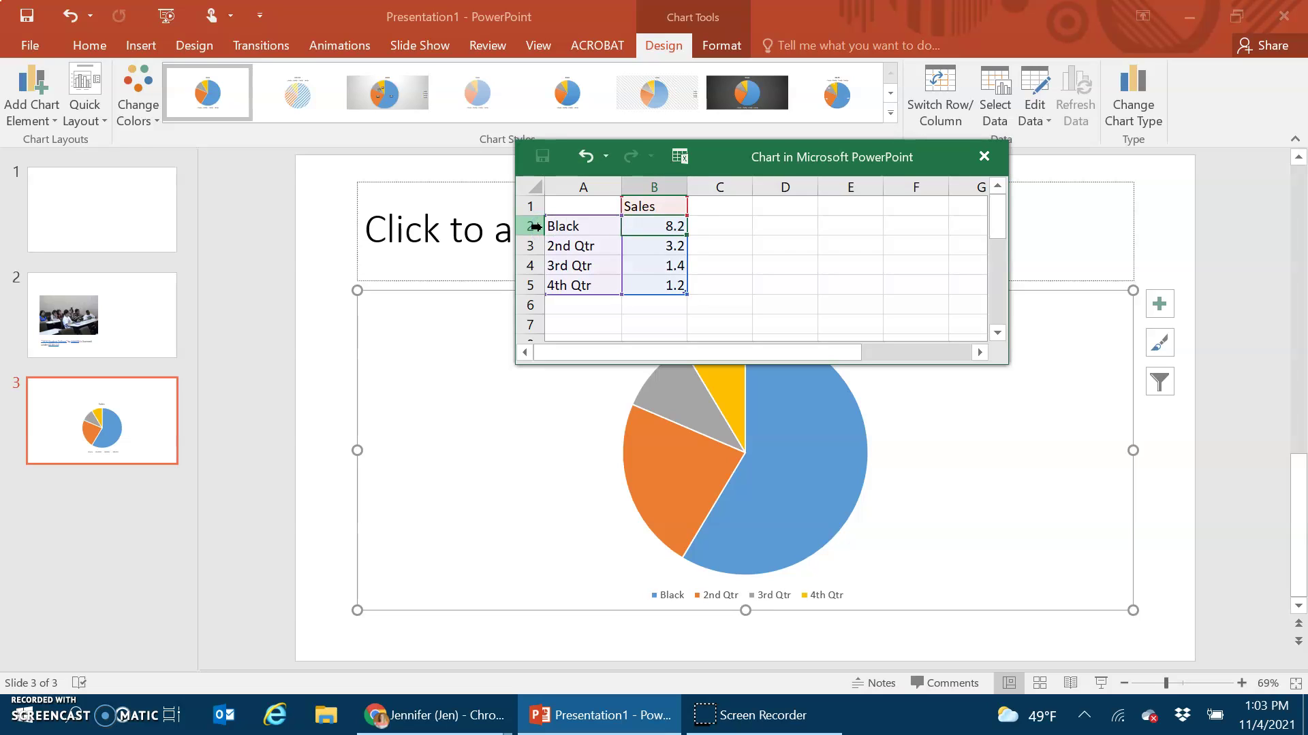
{"action": "type", "text": "15"}
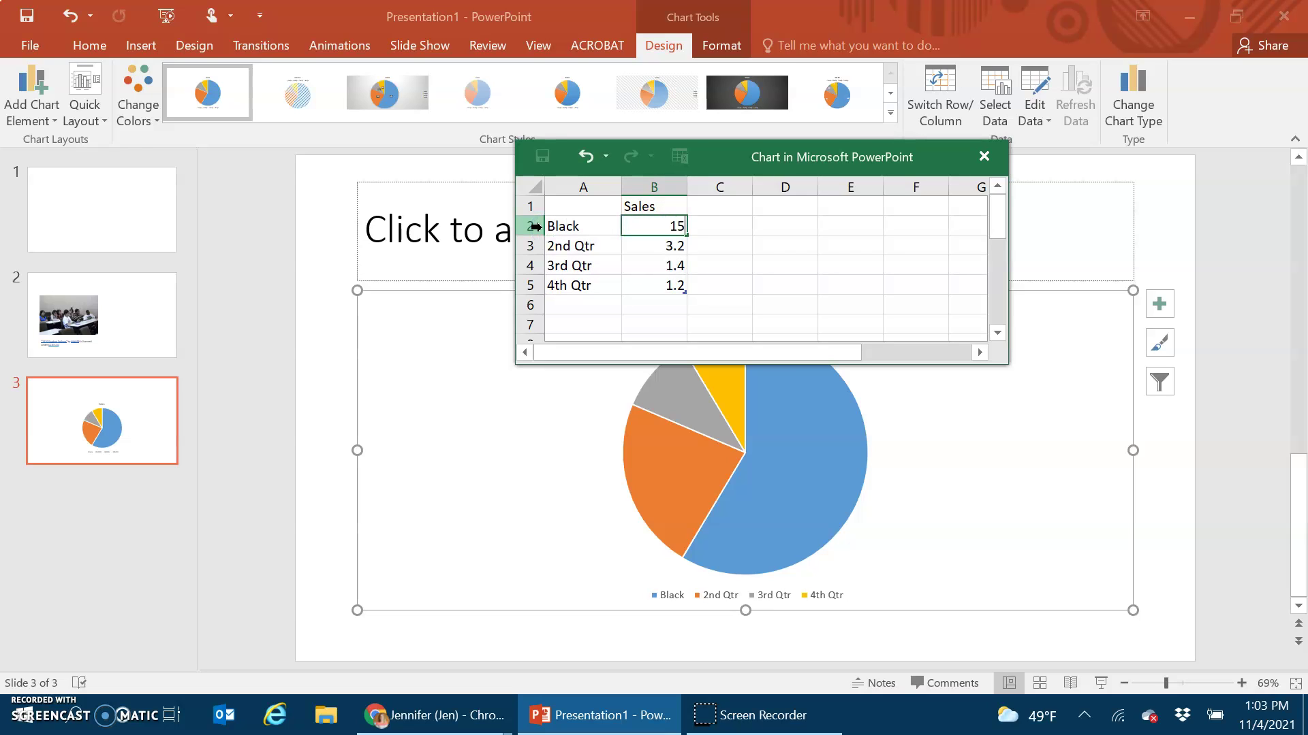
{"action": "key", "text": "Return"}
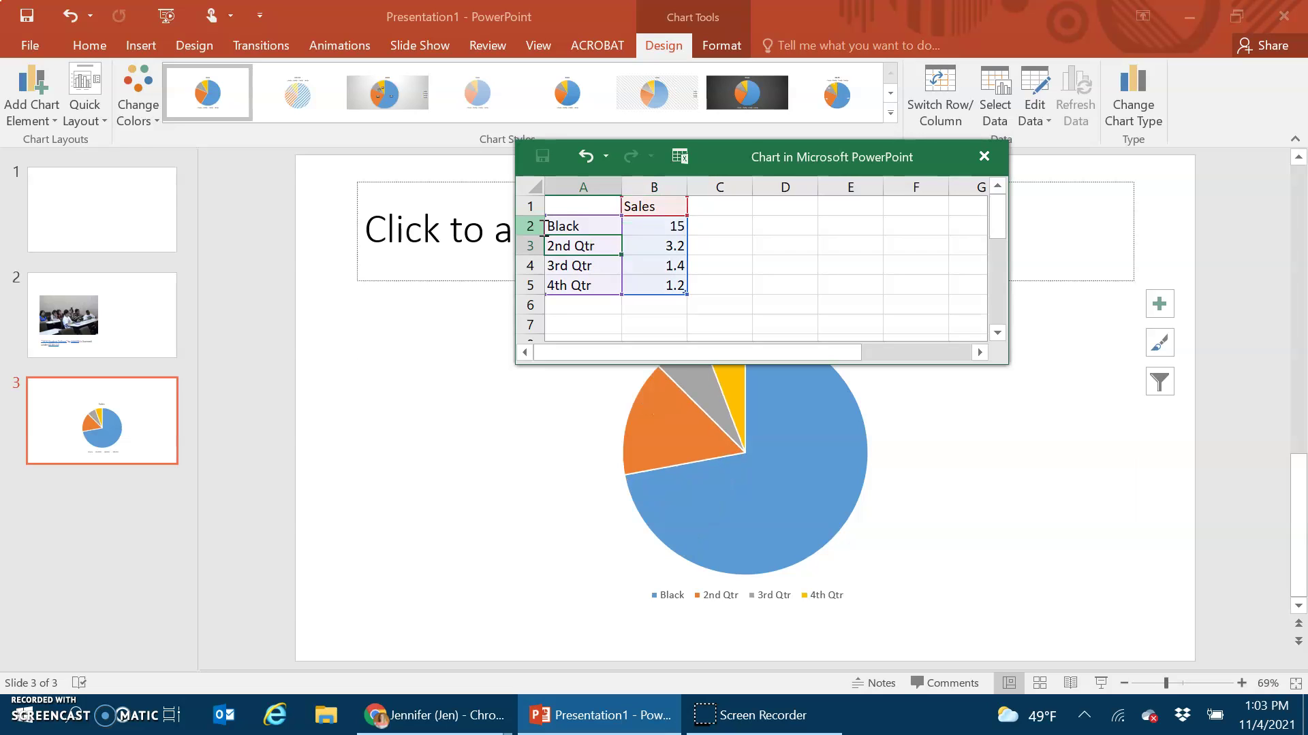
{"action": "type", "text": "White"}
{"action": "key", "text": "Tab"}
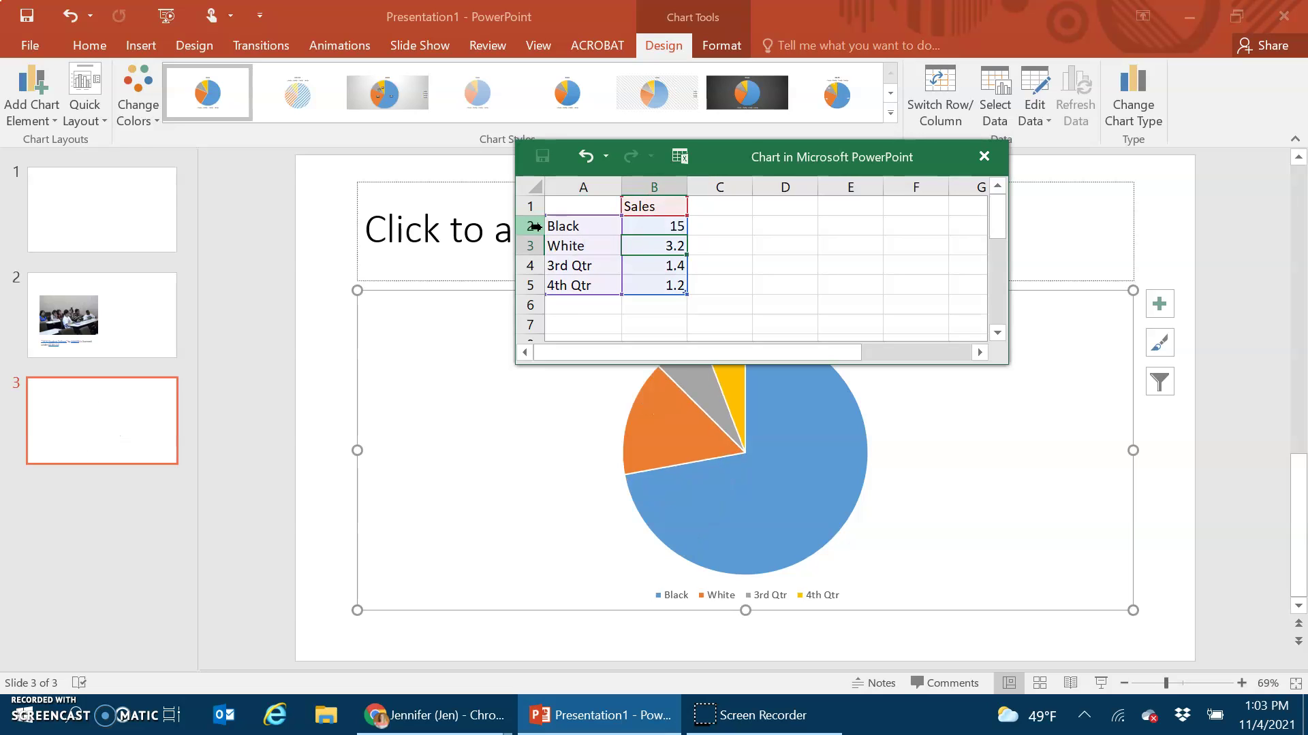
{"action": "type", "text": "30"}
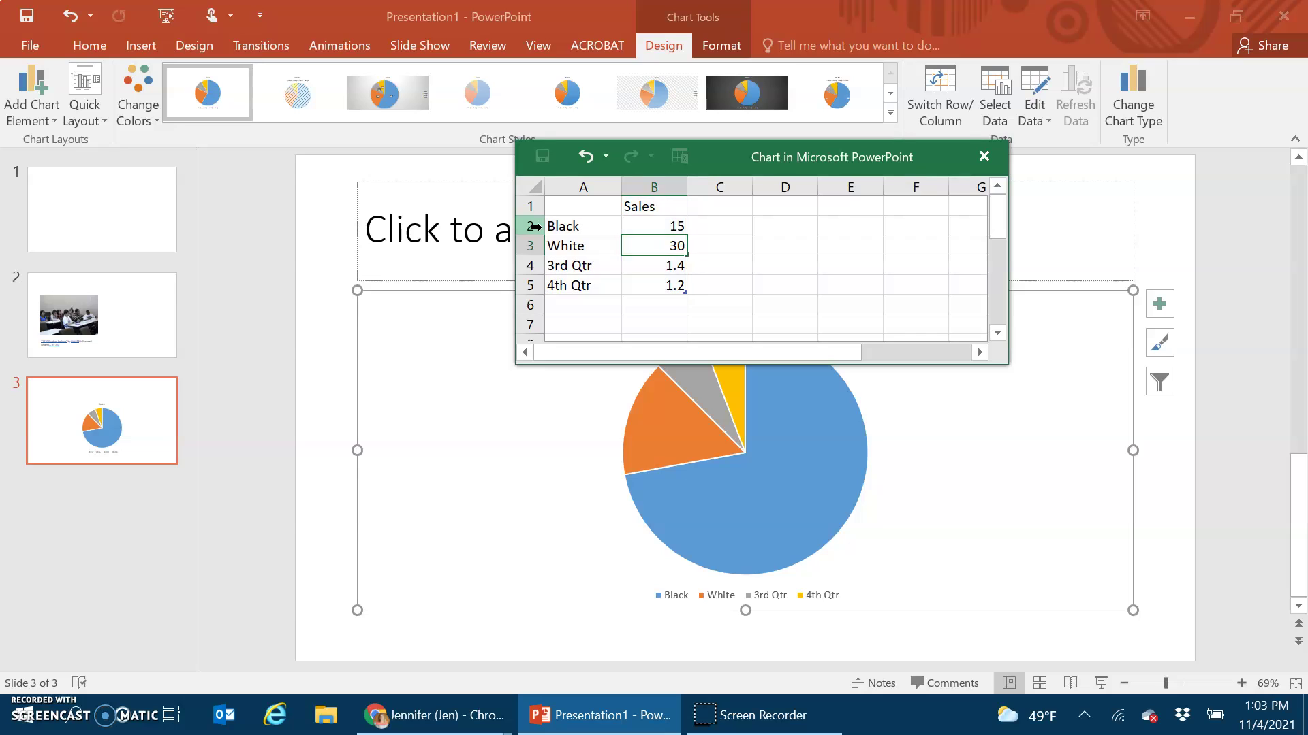
{"action": "left_click", "coordinate": [599, 270]}
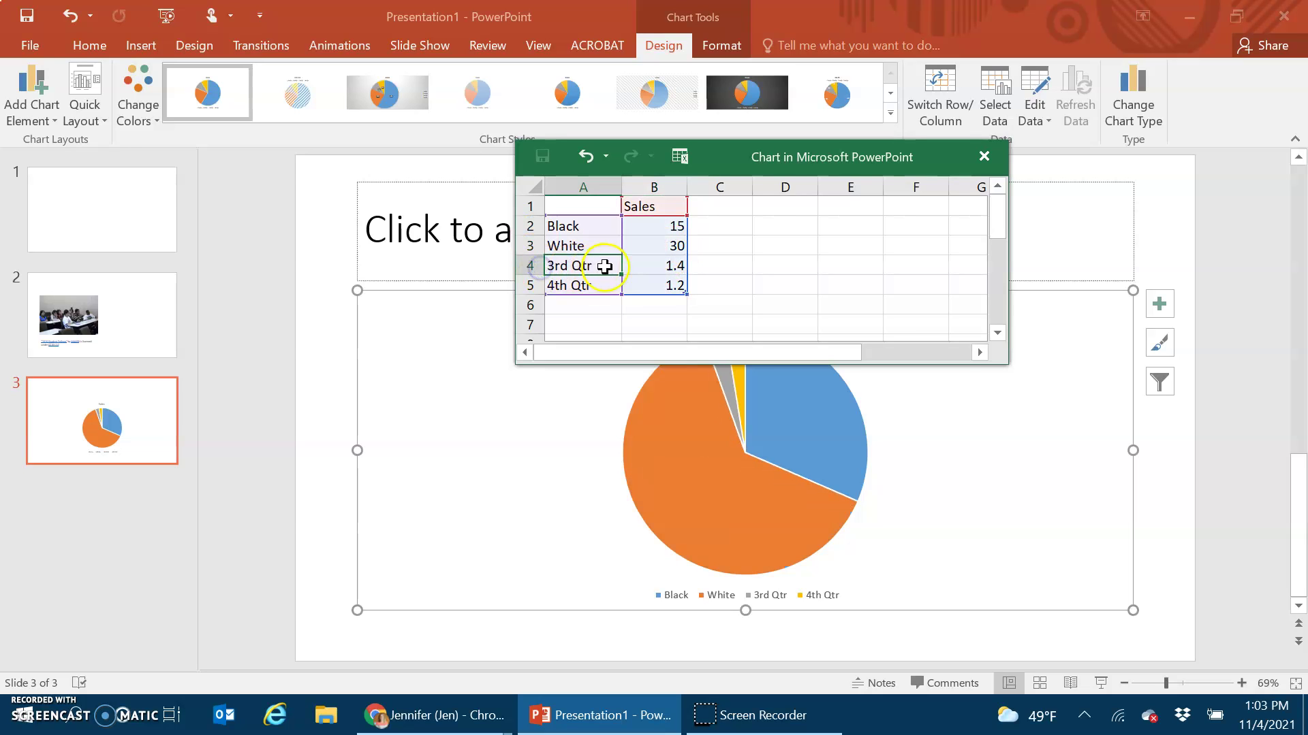
Step: Add rows Asian 25 and Latino 10, and set header B1 to 'Student Success'
{"action": "type", "text": "Asi"}
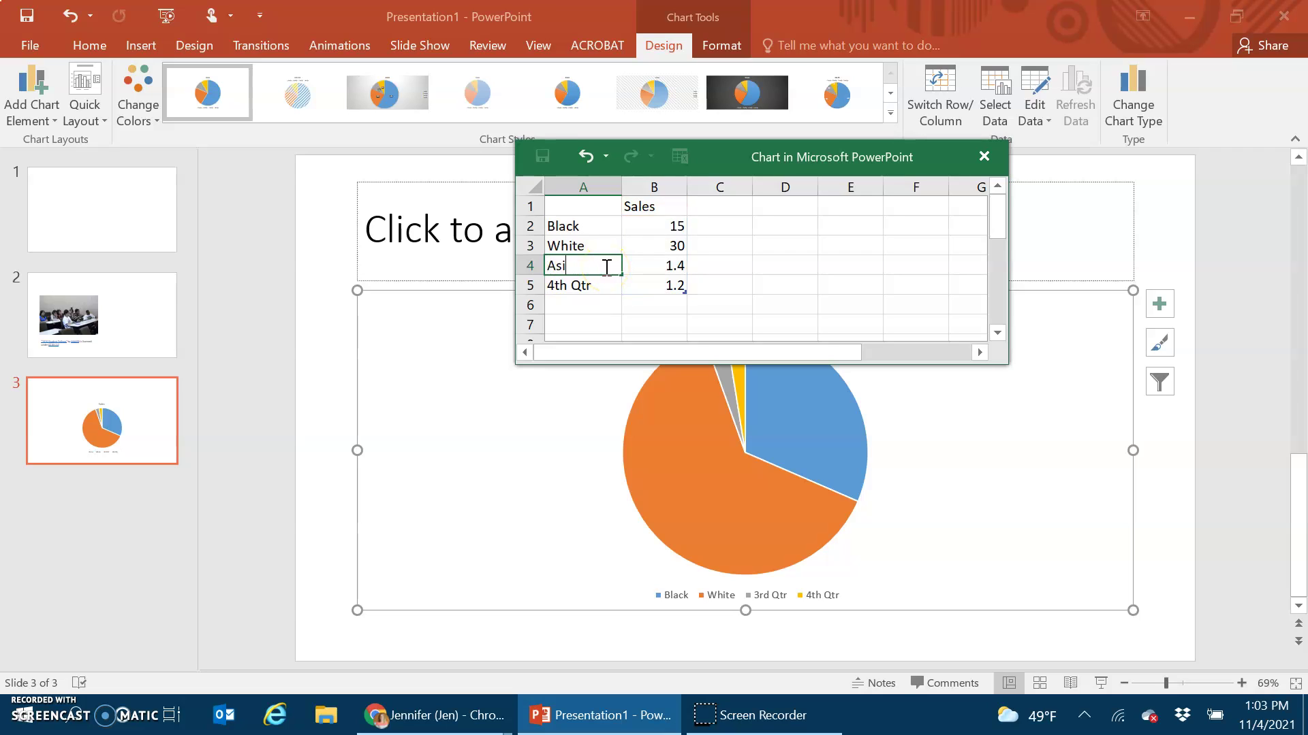
{"action": "type", "text": "an"}
{"action": "key", "text": "Tab"}
{"action": "type", "text": "2"}
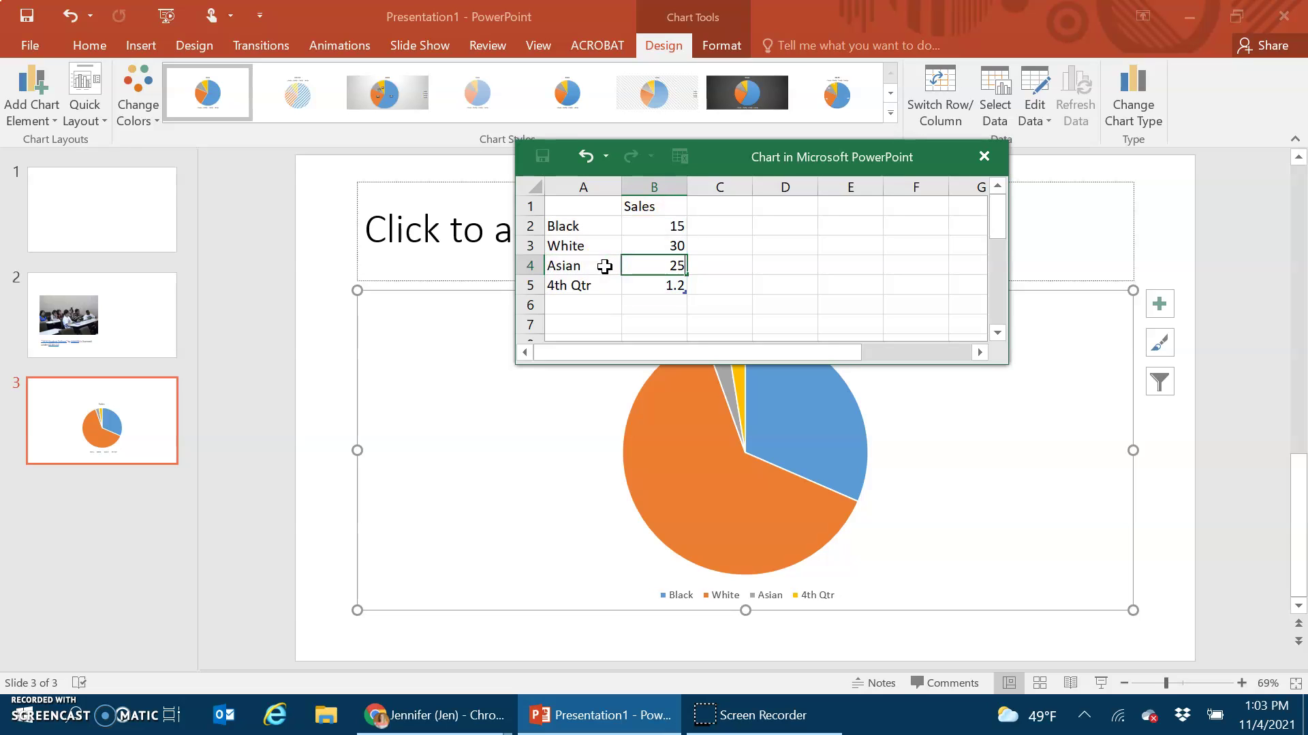
{"action": "key", "text": "Return"}
{"action": "key", "text": "BackSpace"}
{"action": "type", "text": "Latino"}
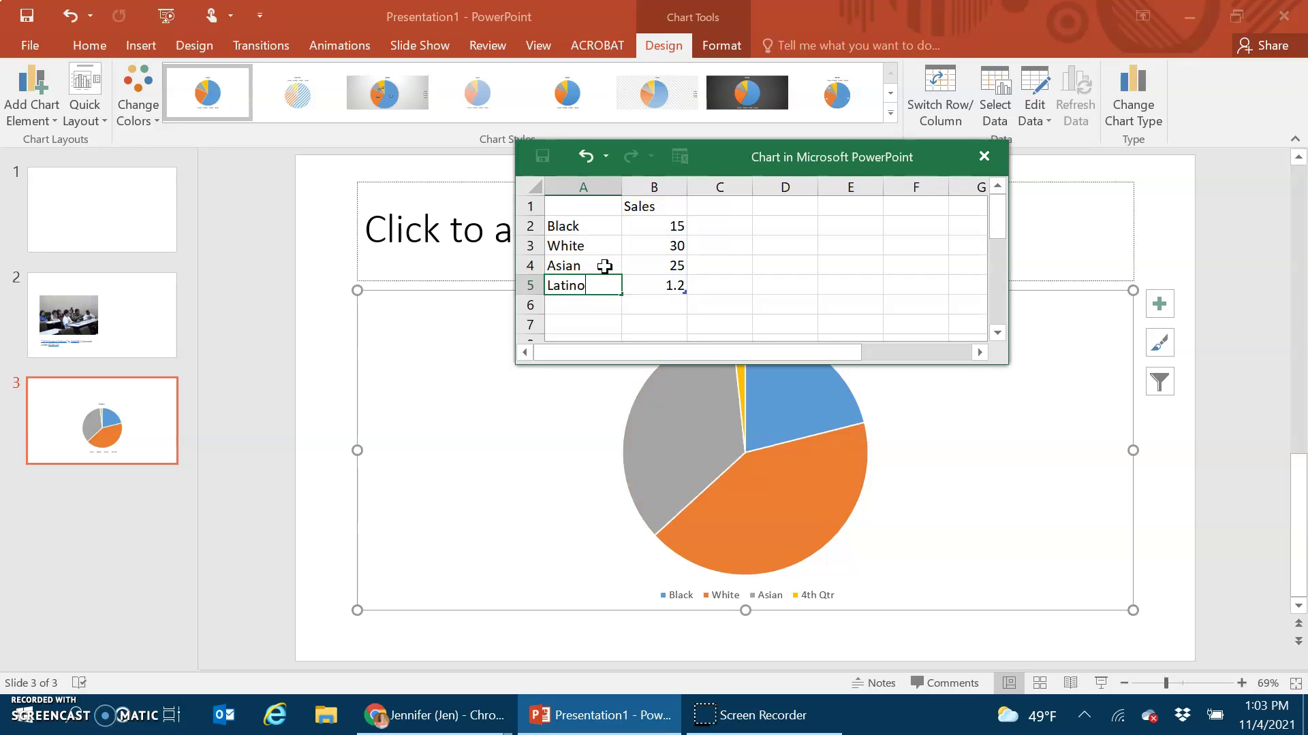
{"action": "key", "text": "Tab"}
{"action": "type", "text": "10"}
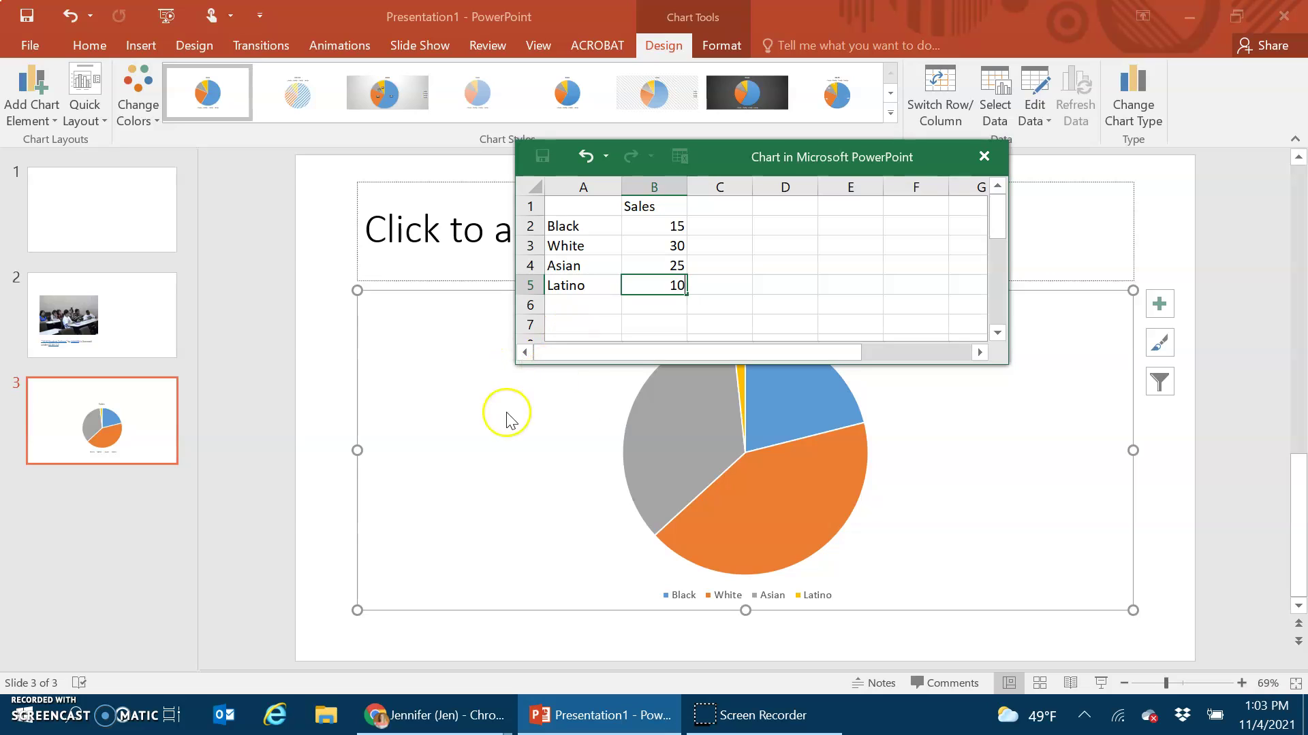
{"action": "left_click", "coordinate": [664, 204]}
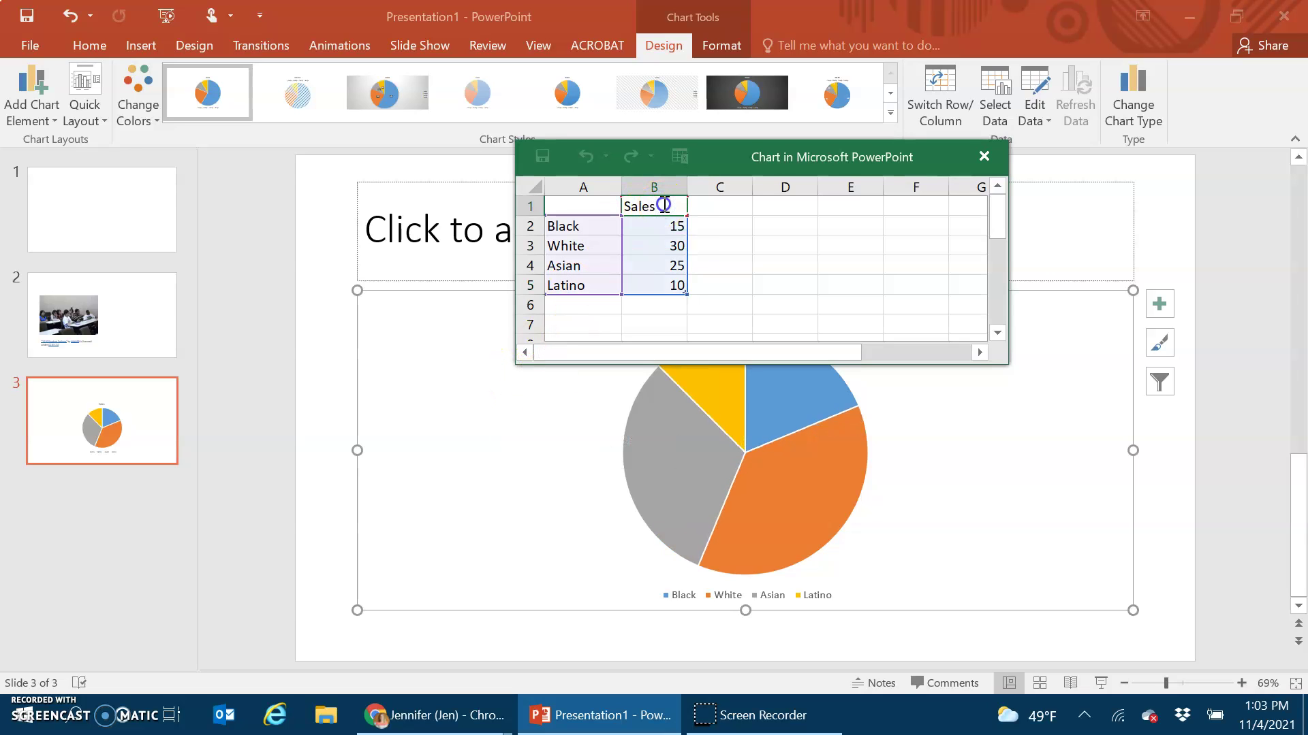
{"action": "type", "text": "Student Success"}
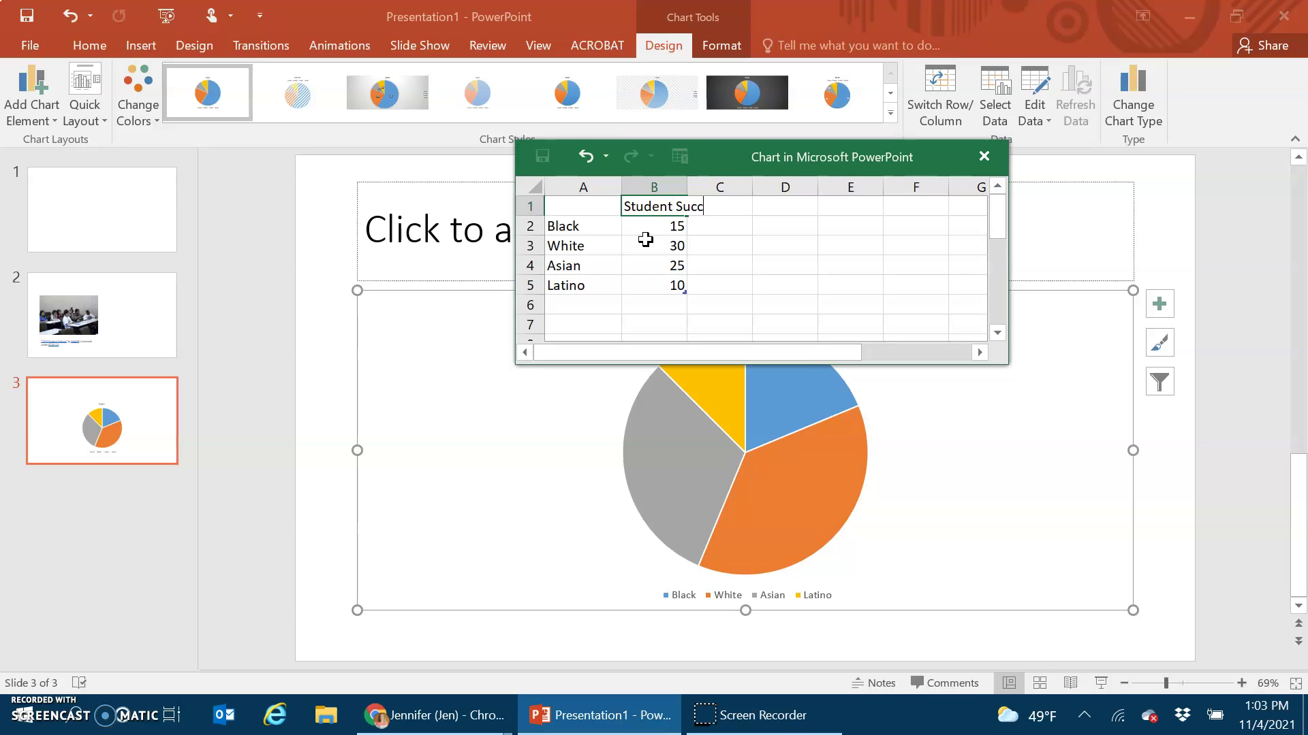
{"action": "left_click", "coordinate": [448, 446]}
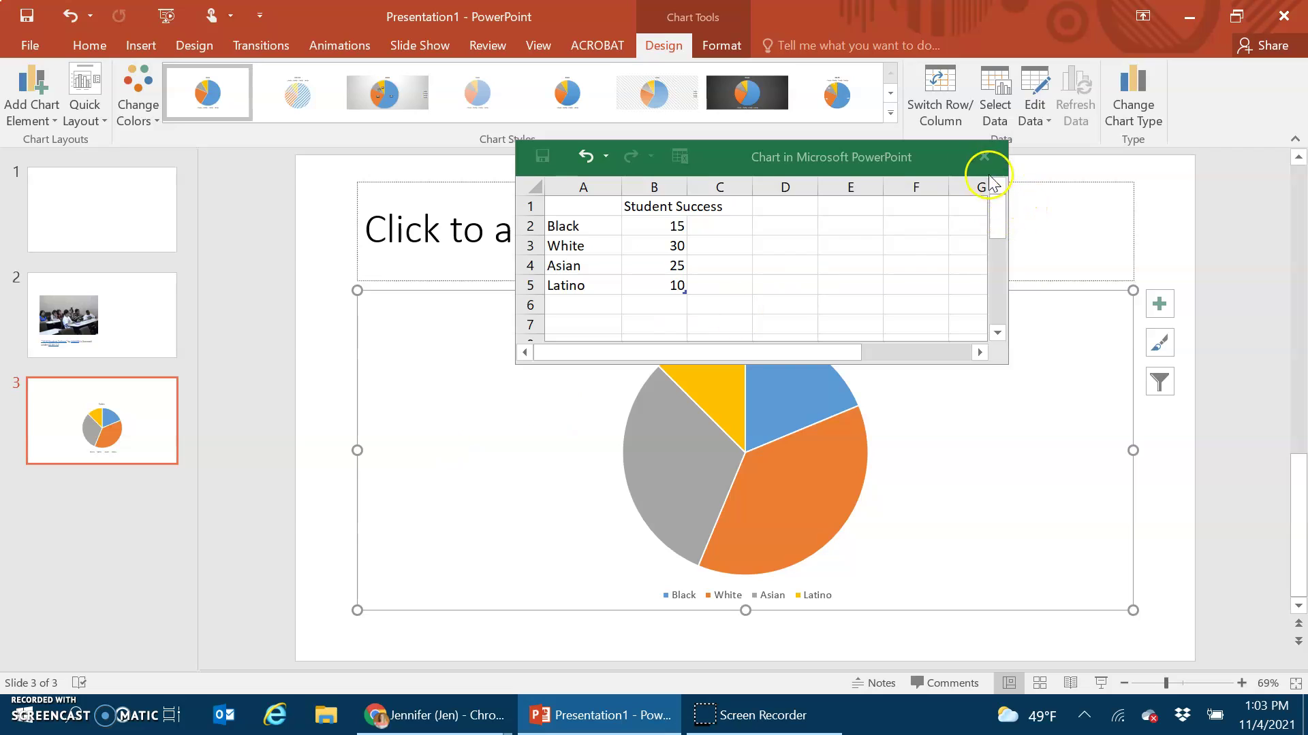
Step: Close the chart data sheet and return to slide 3
{"action": "left_click", "coordinate": [984, 156]}
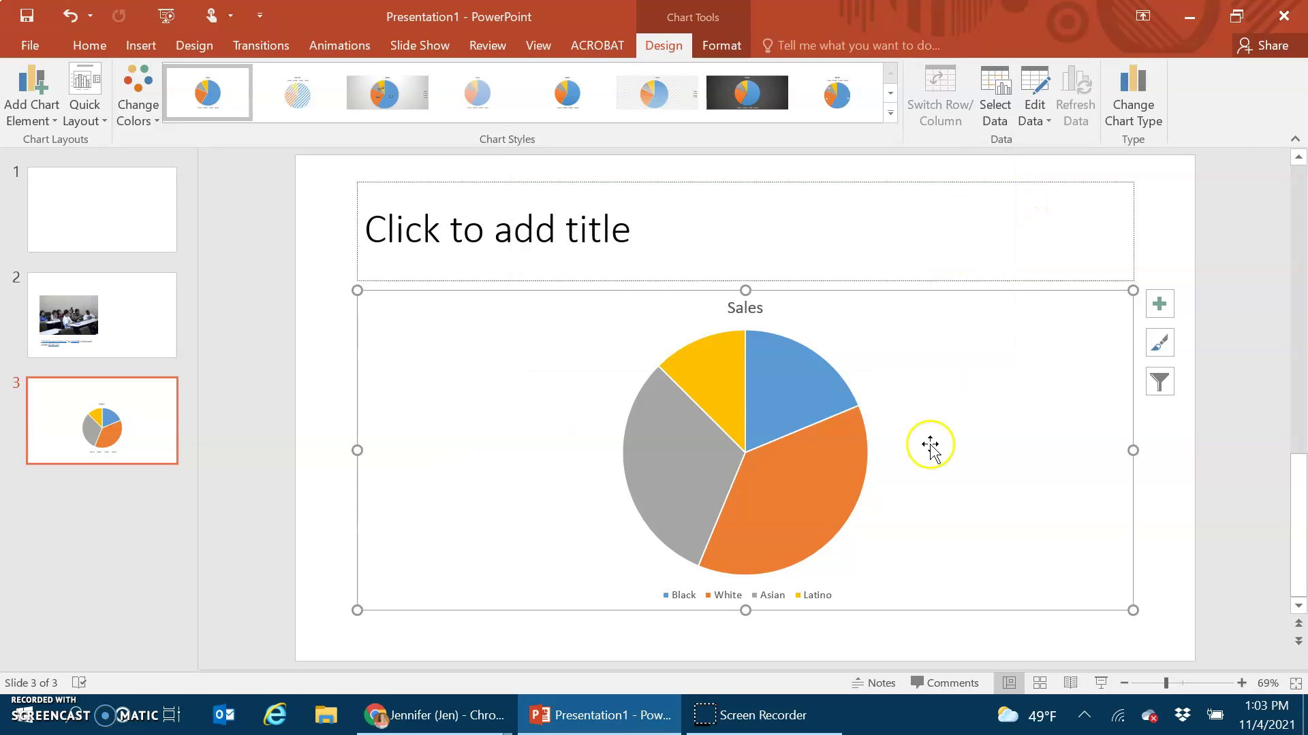
{"action": "mouse_move", "coordinate": [832, 463]}
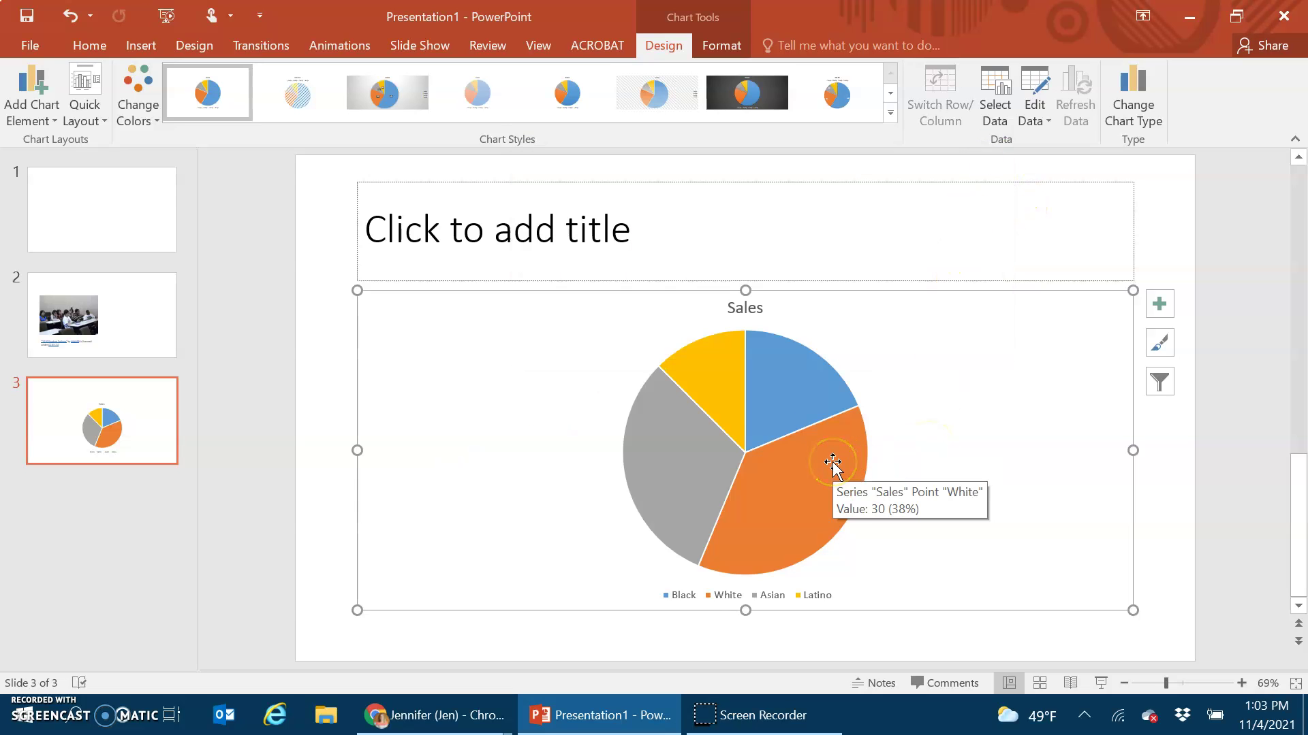
{"action": "left_click", "coordinate": [139, 315]}
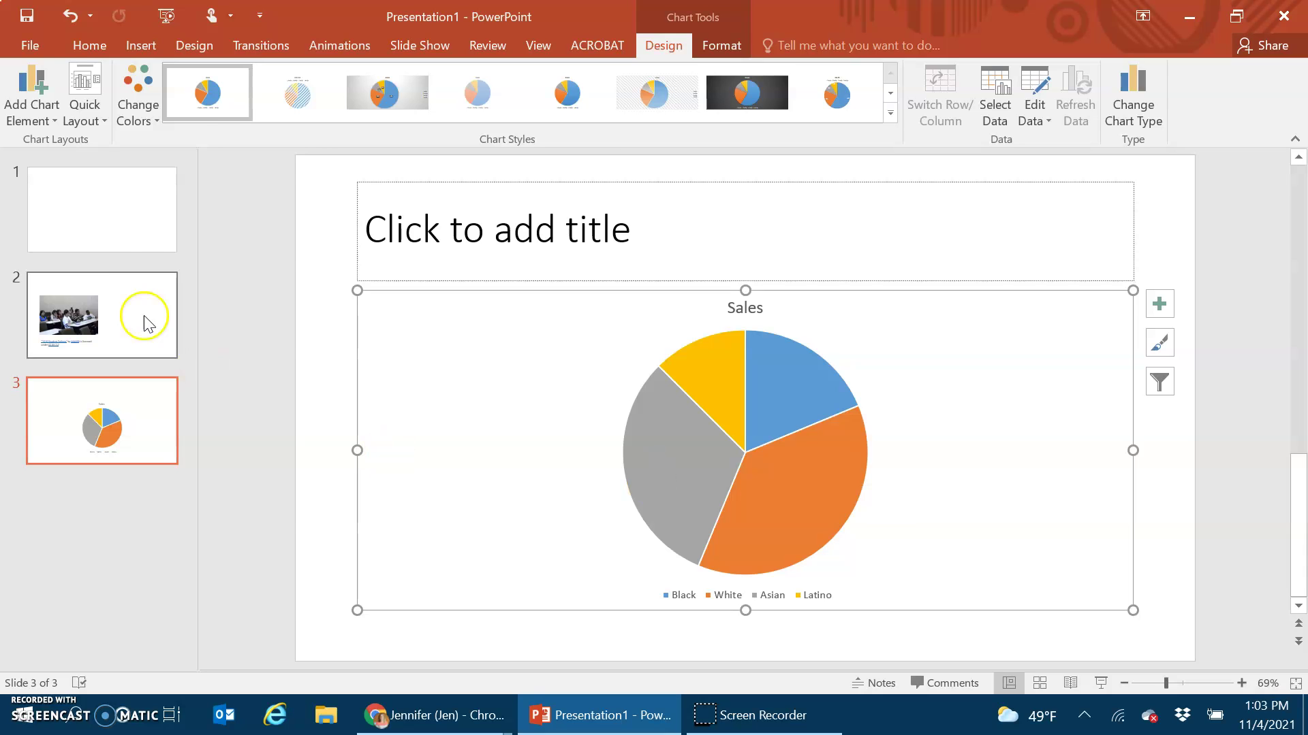
{"action": "left_click", "coordinate": [135, 427]}
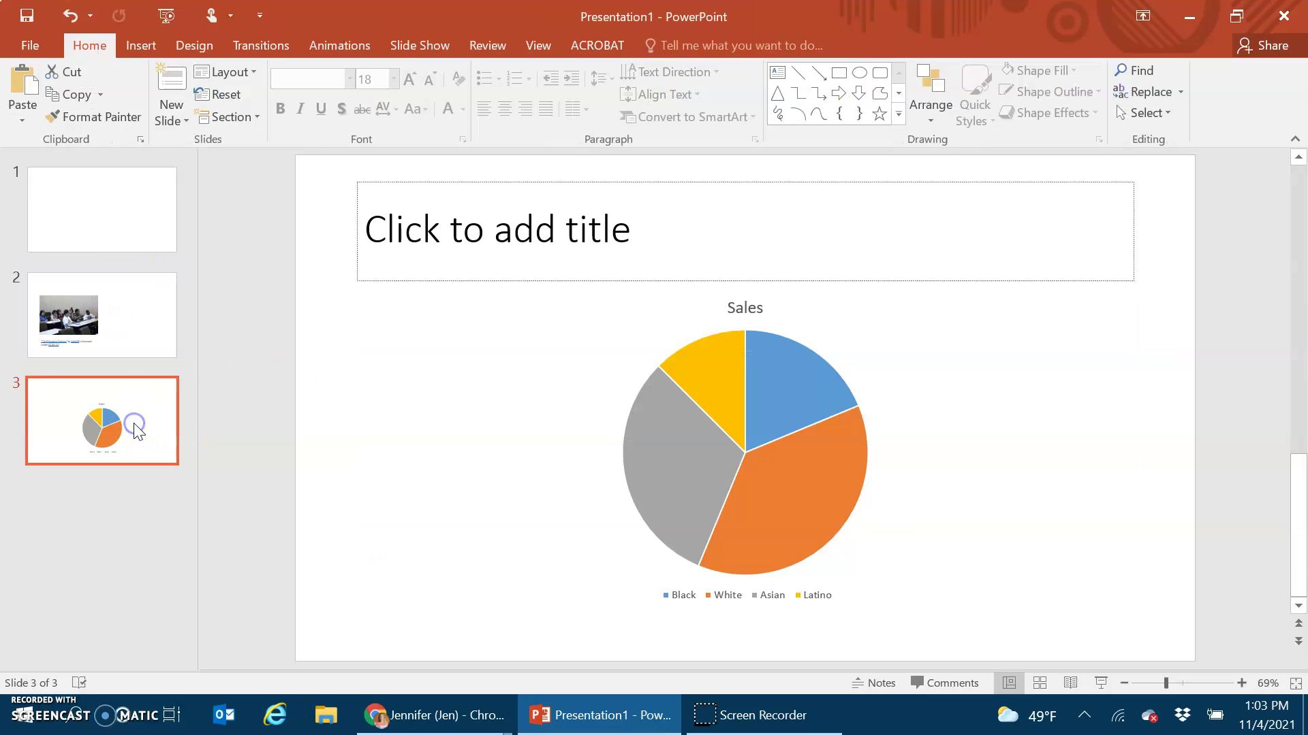
{"action": "mouse_move", "coordinate": [633, 490]}
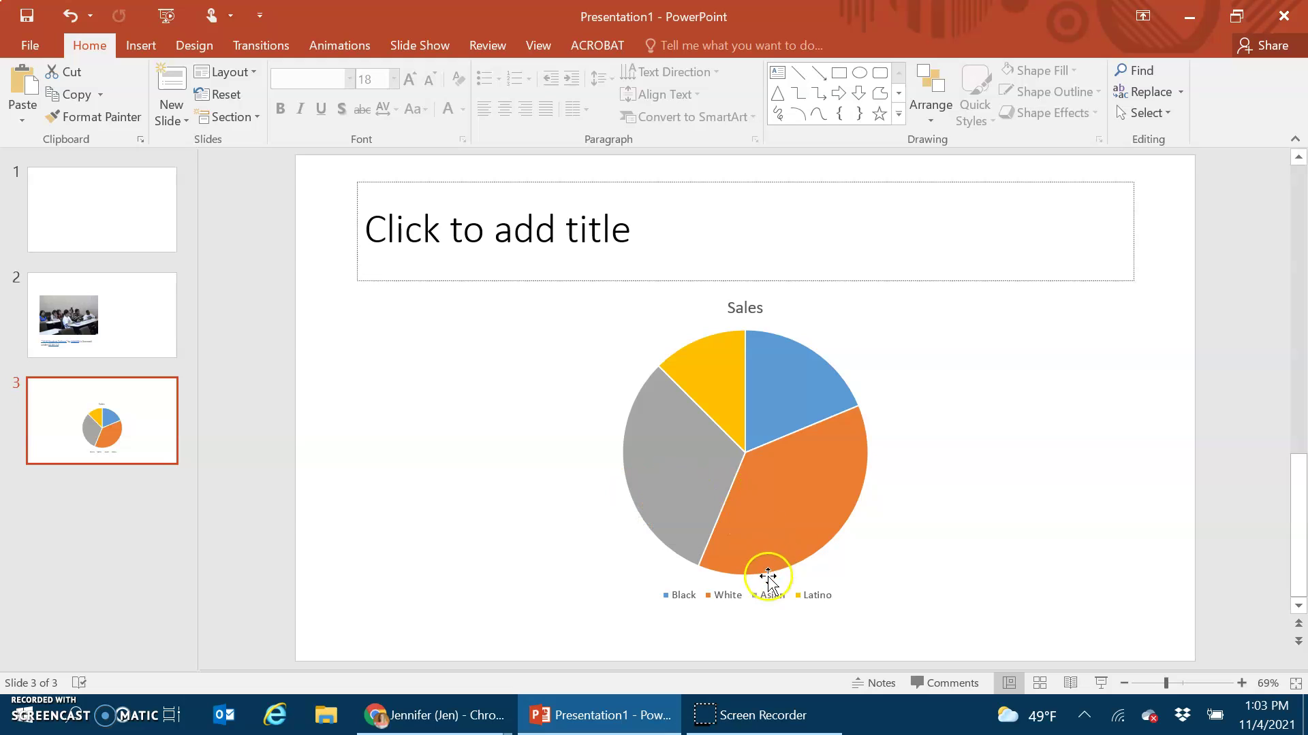
Step: Change the chart title from 'Sales' to 'Student Success'
{"action": "left_click", "coordinate": [748, 309]}
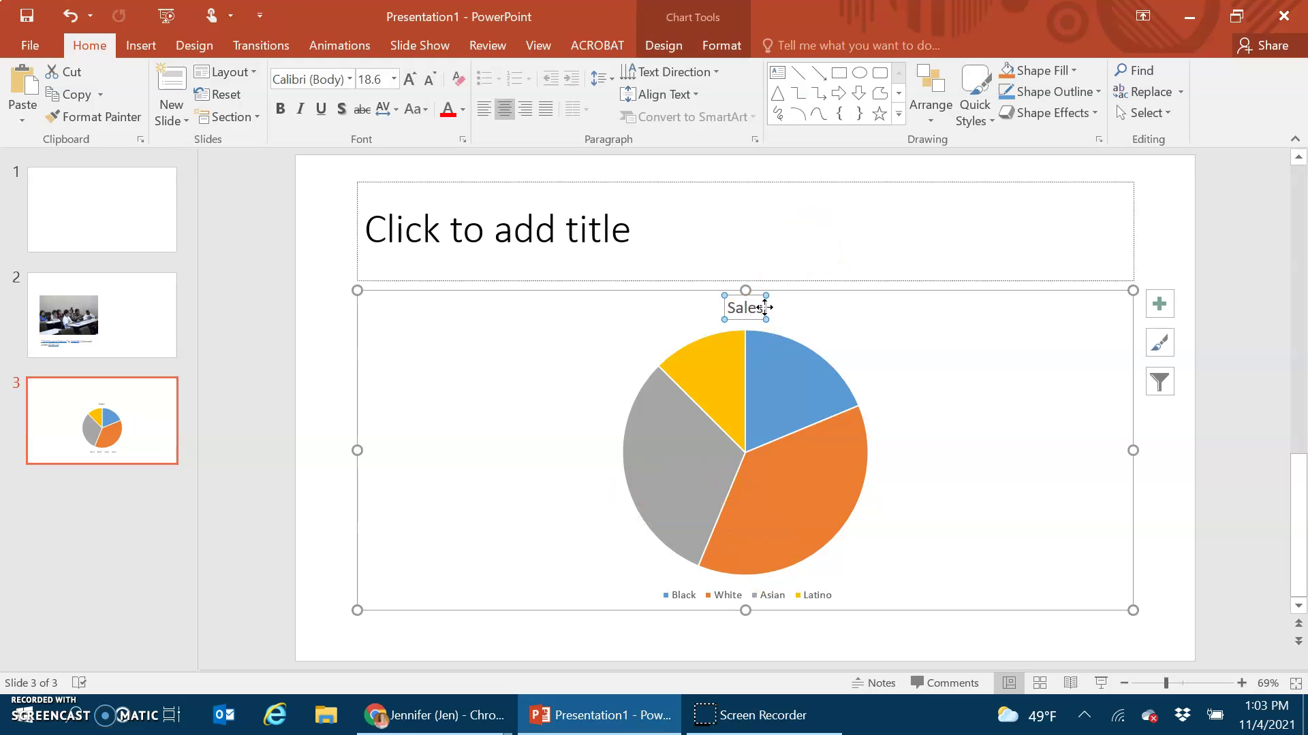
{"action": "left_click", "coordinate": [762, 308]}
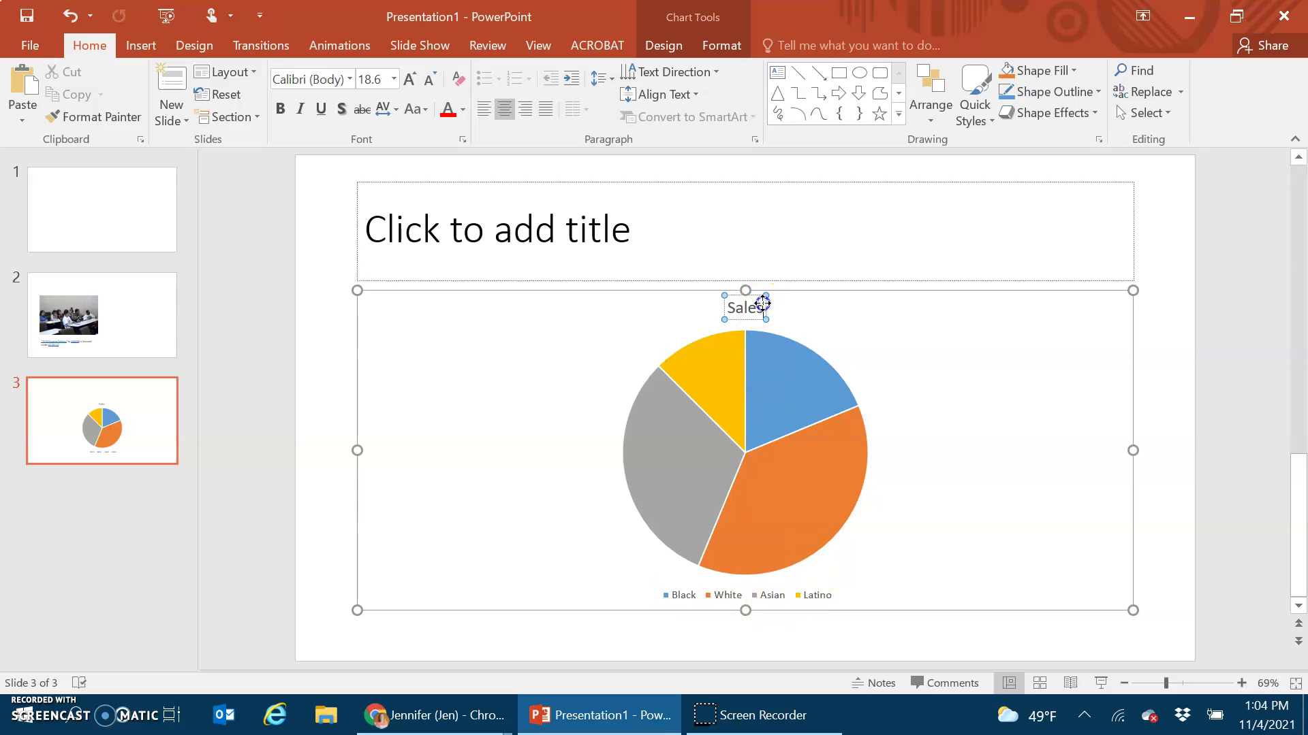
{"action": "double_click", "coordinate": [752, 308]}
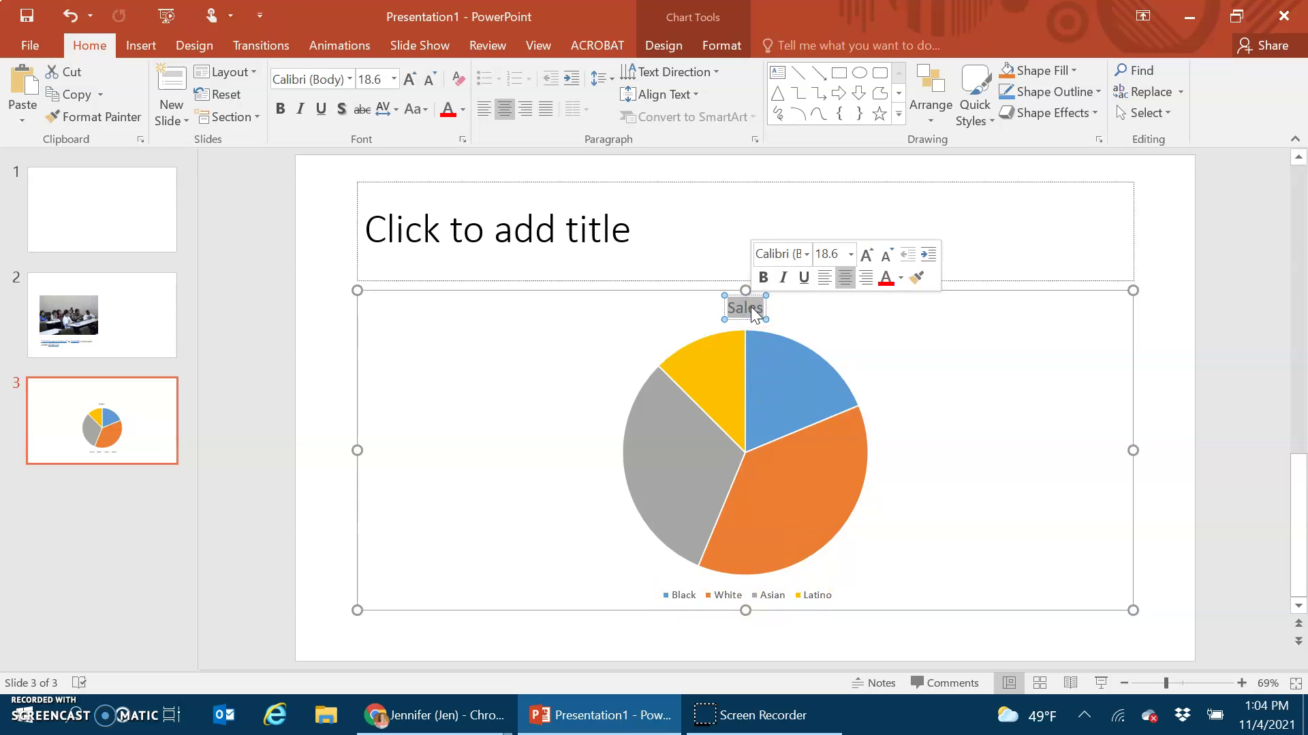
{"action": "type", "text": "Student"}
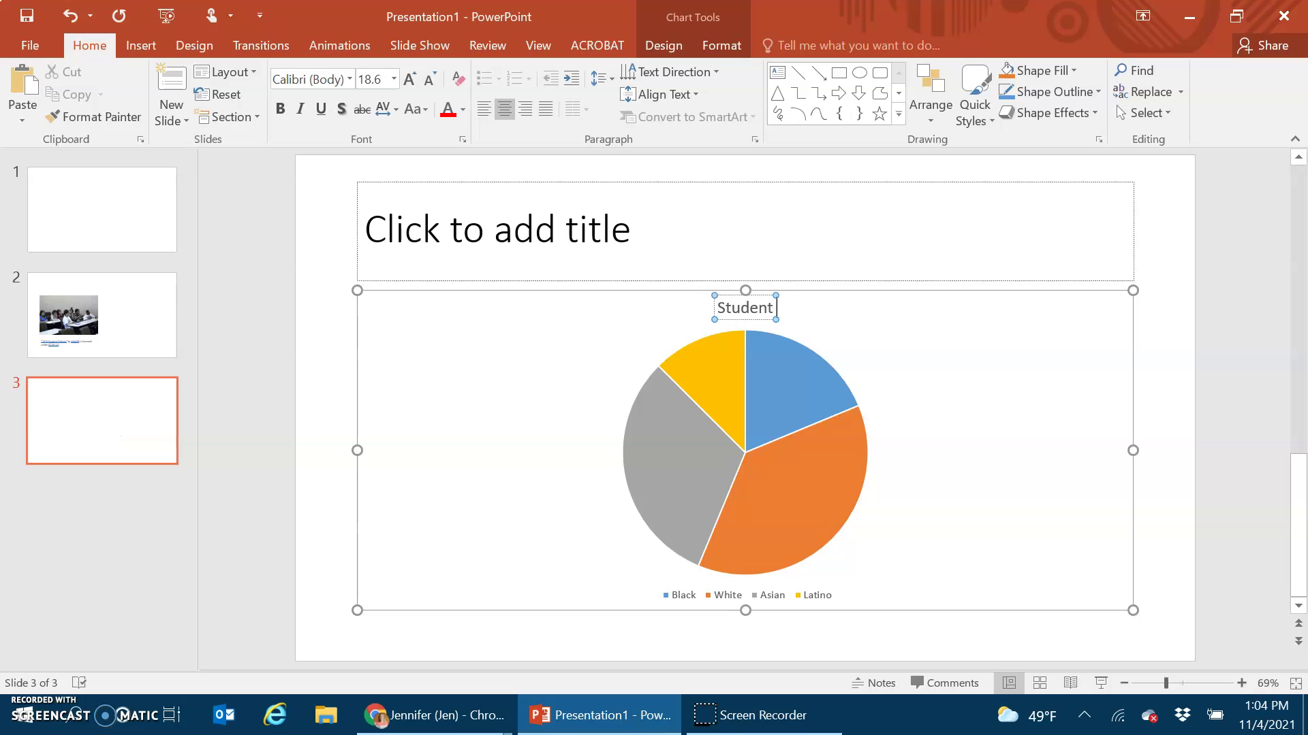
{"action": "type", "text": " su"}
{"action": "key", "text": "BackSpace"}
{"action": "key", "text": "BackSpace"}
{"action": "type", "text": "Suc"}
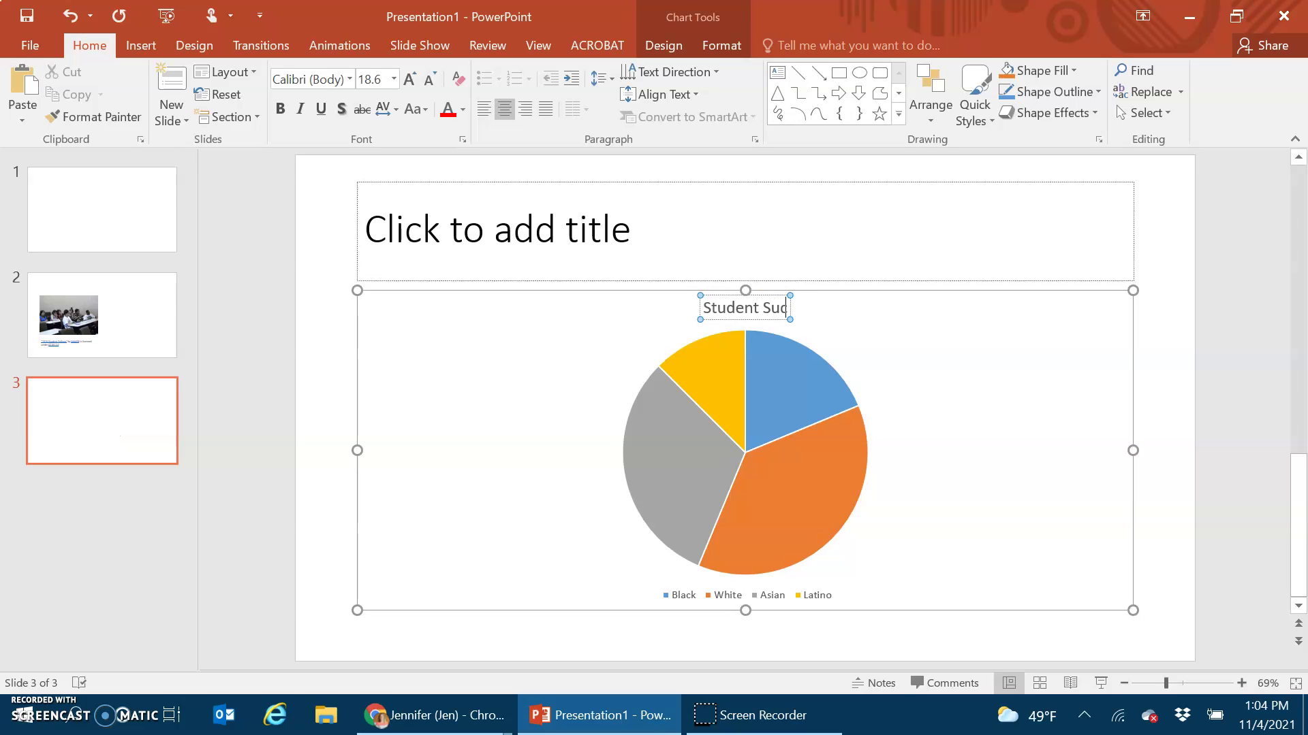
{"action": "type", "text": "cess"}
{"action": "left_click", "coordinate": [775, 382]}
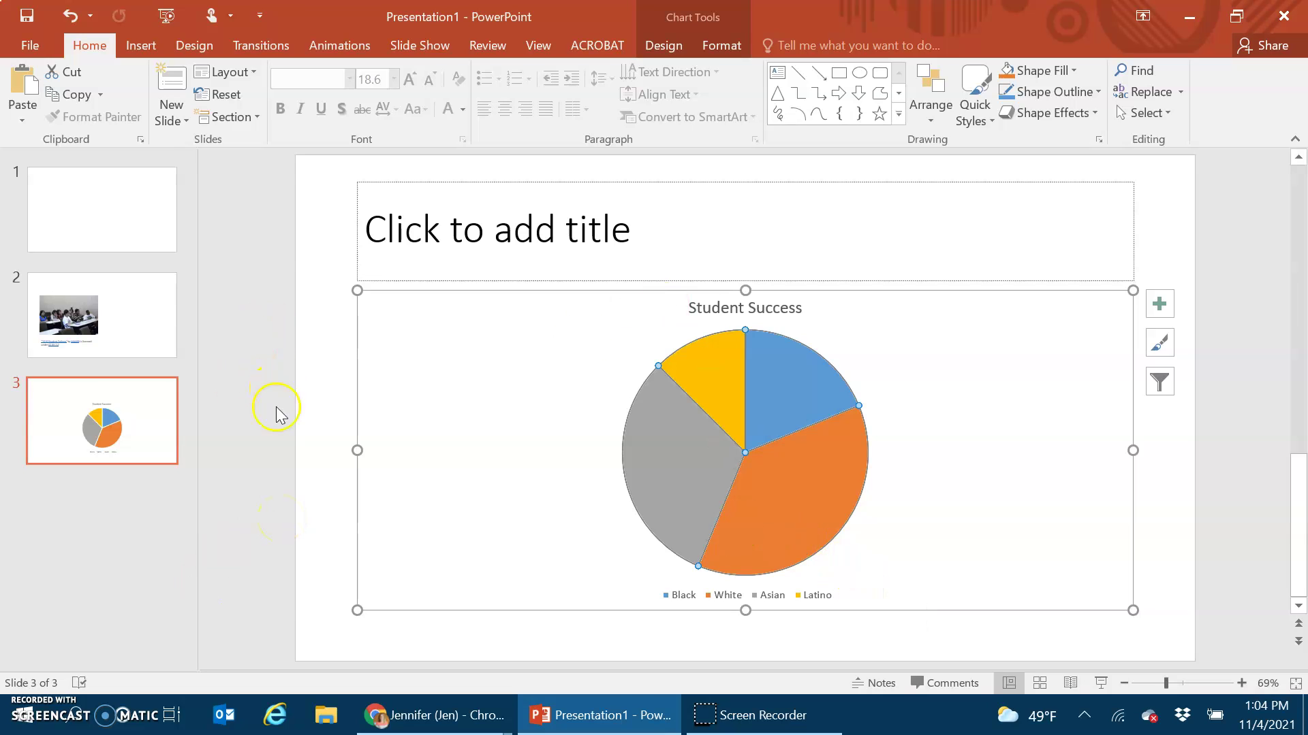
Step: In the Untitled presentation in Google Slides, add slide 3 with a sample Pie chart
{"action": "left_click", "coordinate": [1193, 15]}
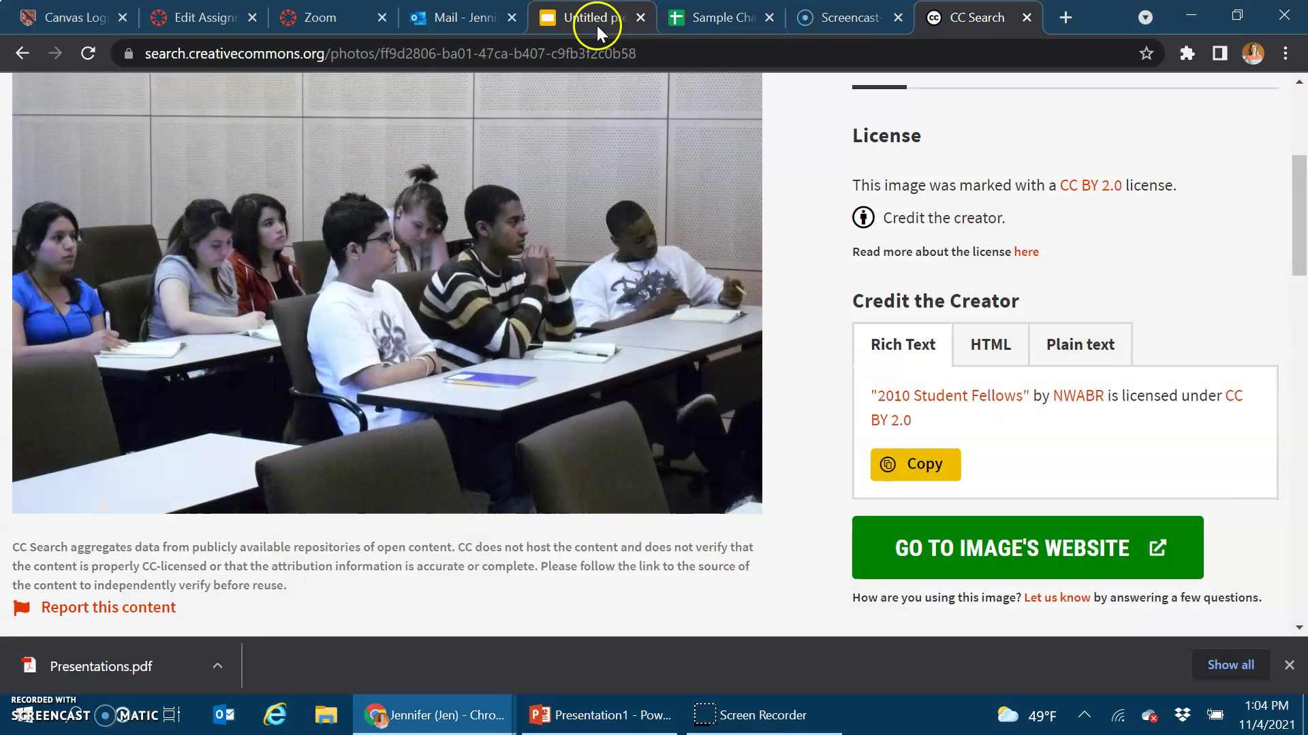
{"action": "left_click", "coordinate": [739, 26]}
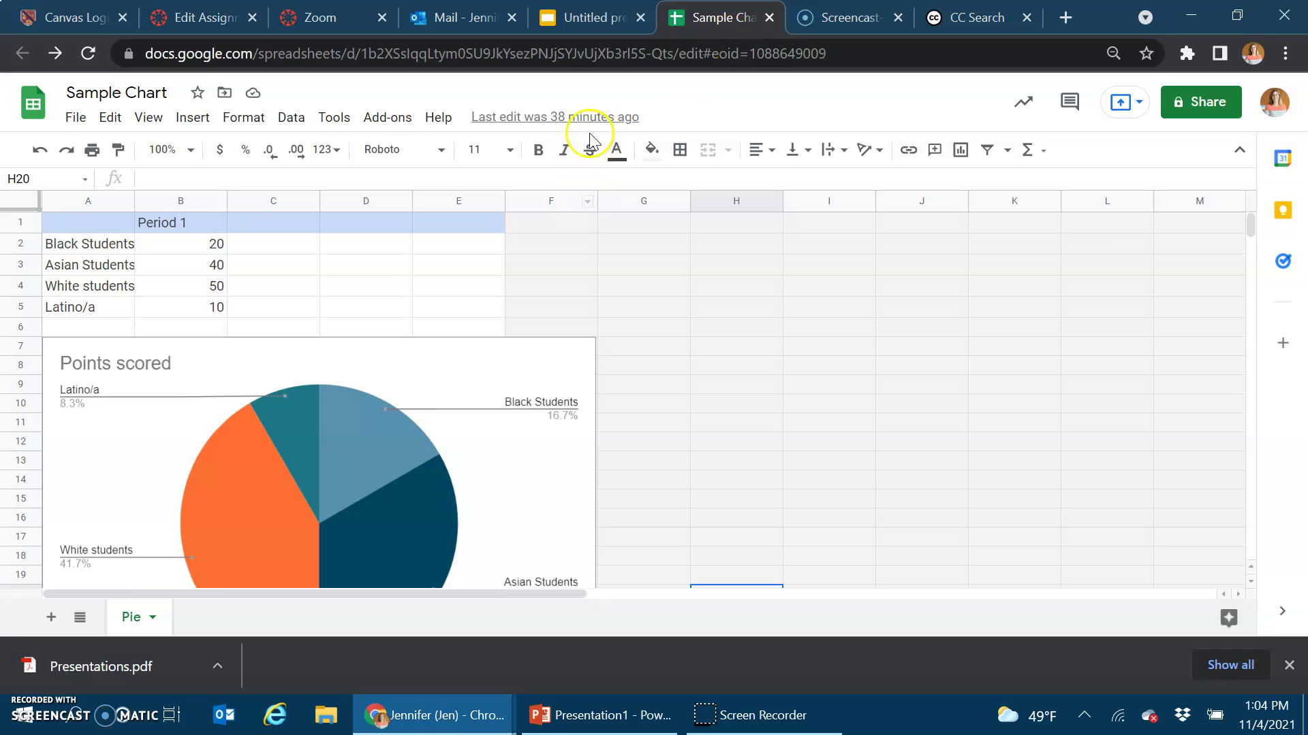
{"action": "left_click", "coordinate": [616, 22]}
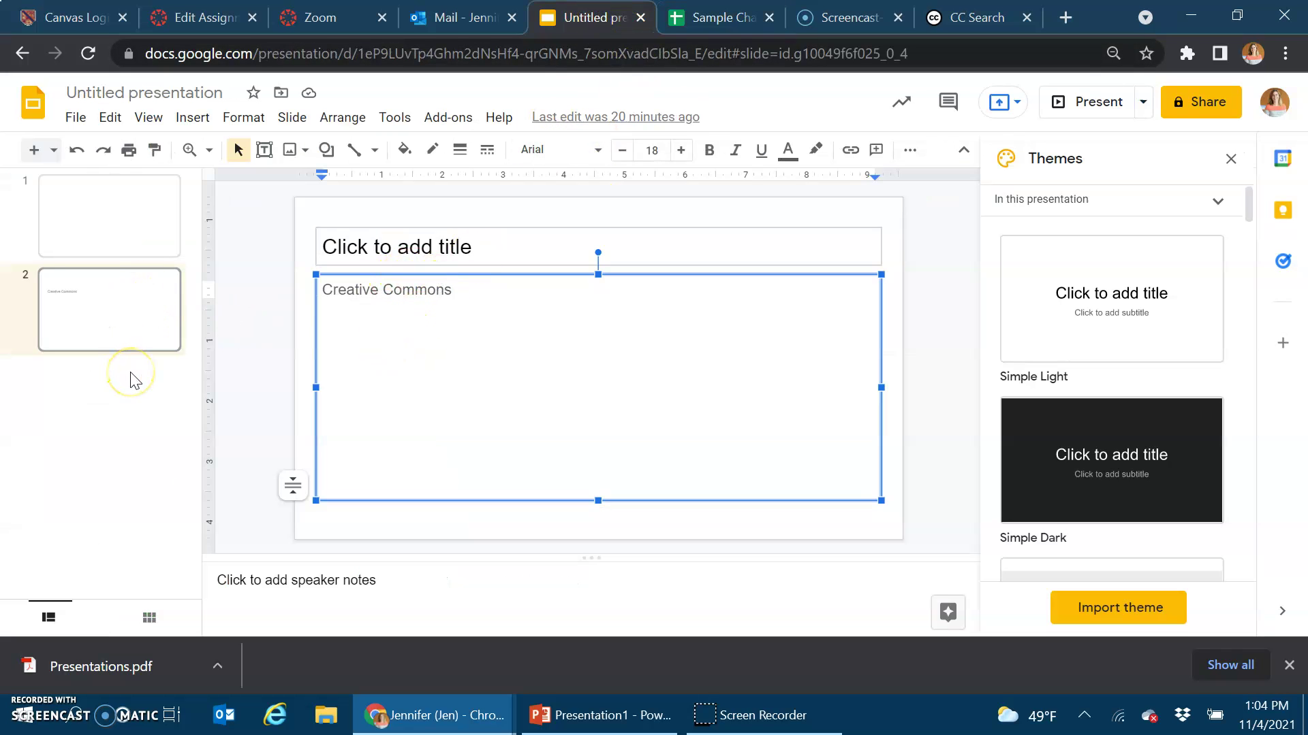
{"action": "key", "text": "ctrl+m"}
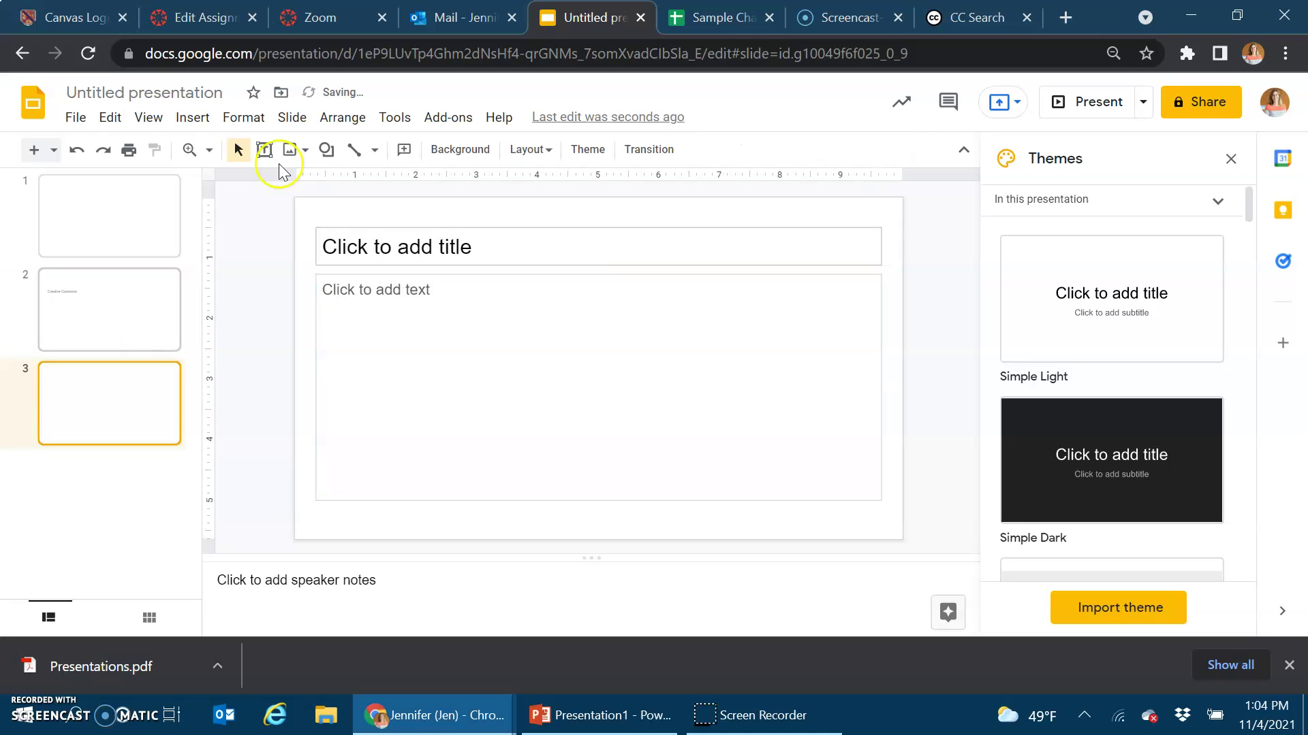
{"action": "left_click", "coordinate": [187, 122]}
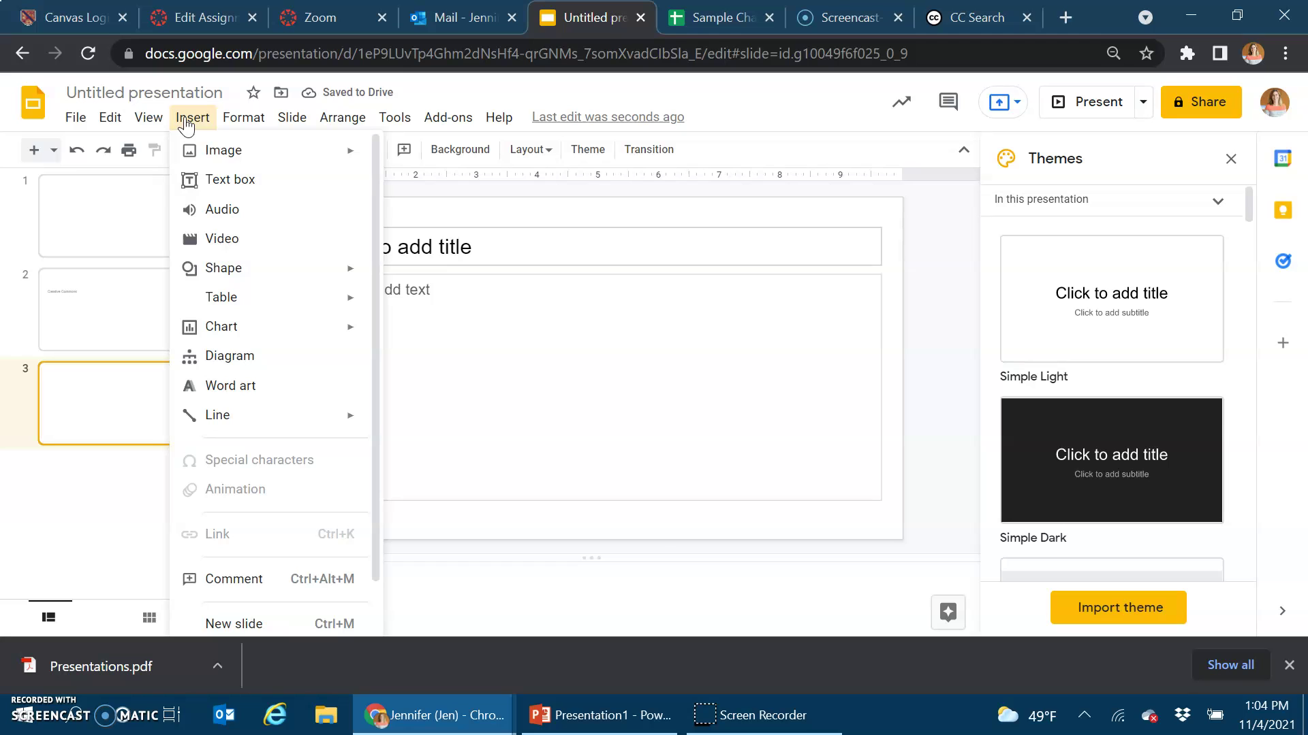
{"action": "left_click", "coordinate": [238, 333]}
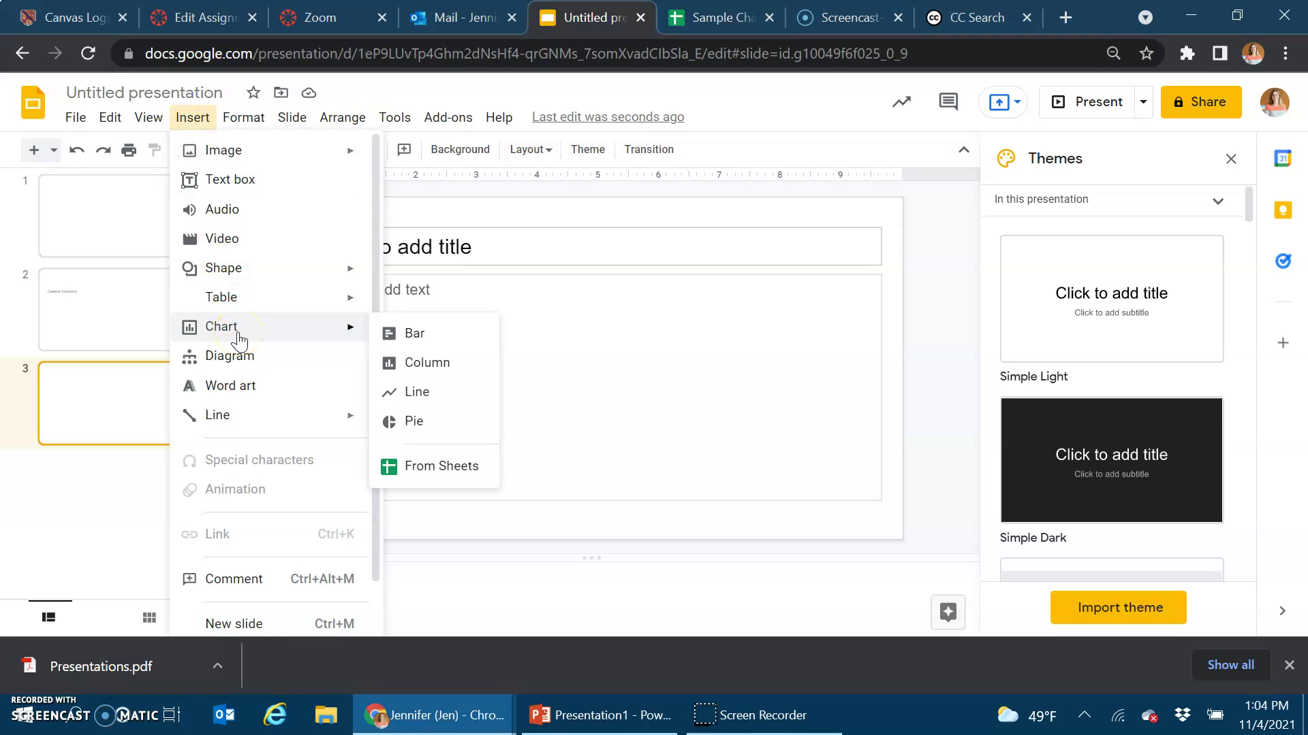
{"action": "left_click", "coordinate": [438, 420]}
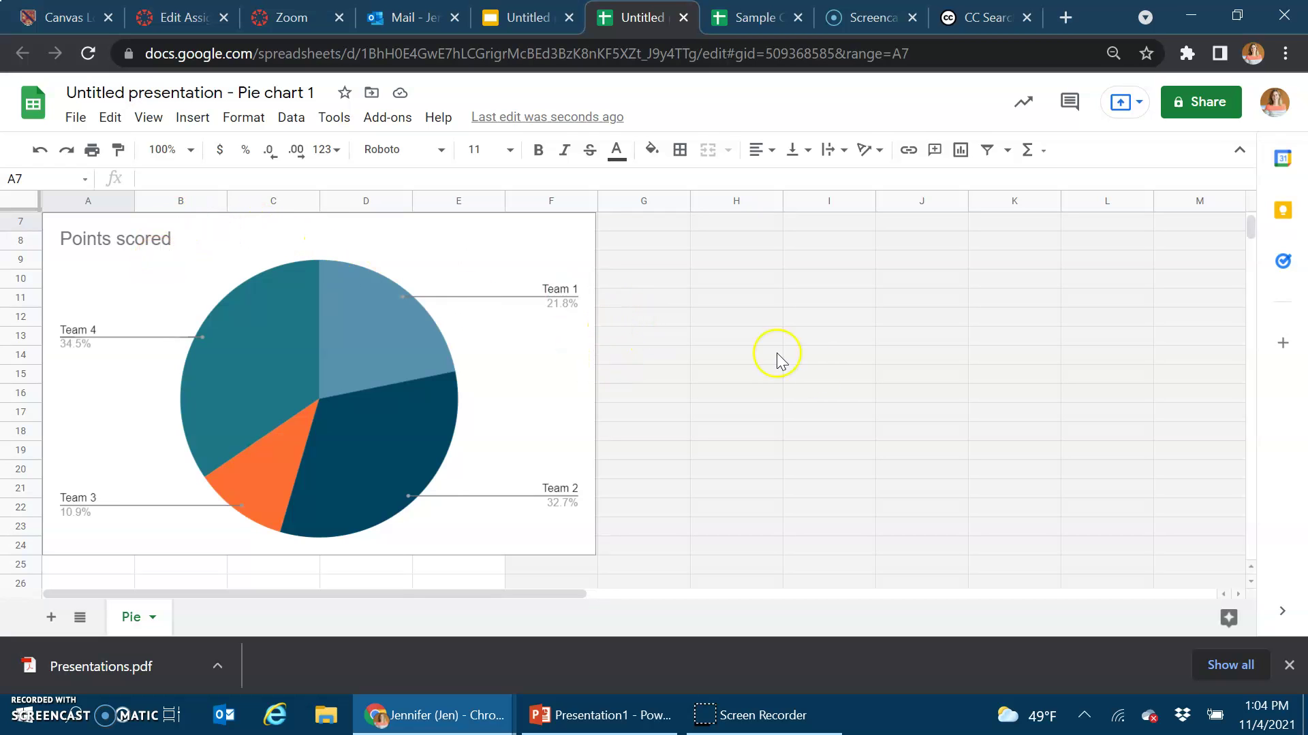
Step: Replace the labels Team 1 and Team 2 with Black and White
{"action": "scroll", "coordinate": [686, 428], "scroll_direction": "up", "scroll_amount": 2}
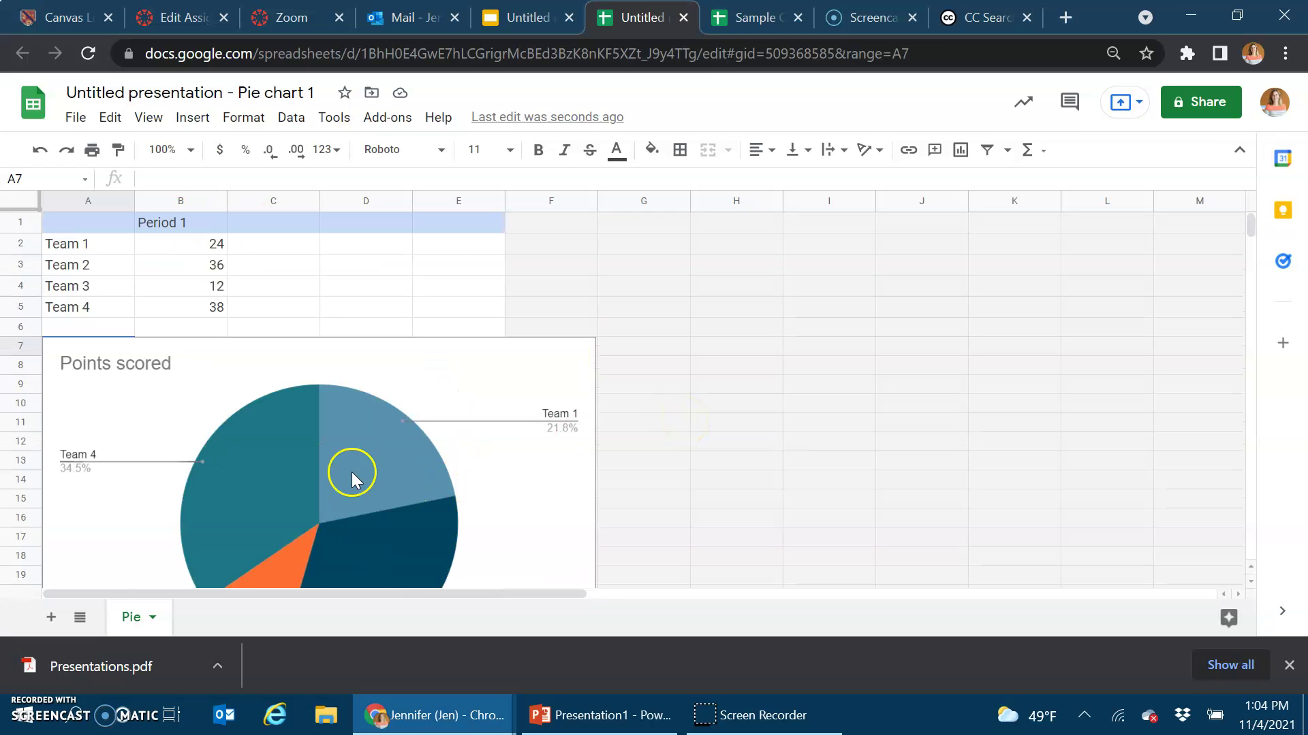
{"action": "left_click", "coordinate": [95, 244]}
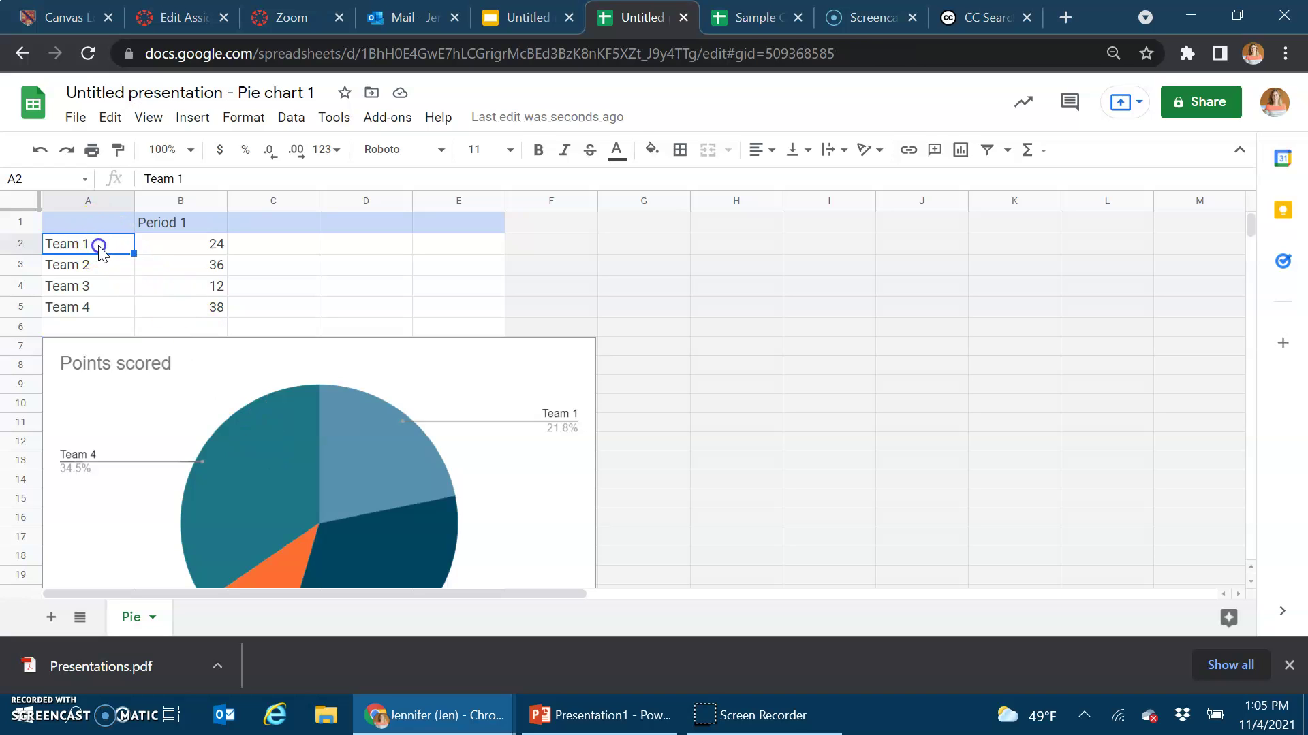
{"action": "double_click", "coordinate": [95, 243]}
{"action": "left_click_drag", "start_coordinate": [95, 244], "coordinate": [60, 246]}
{"action": "type", "text": "Black"}
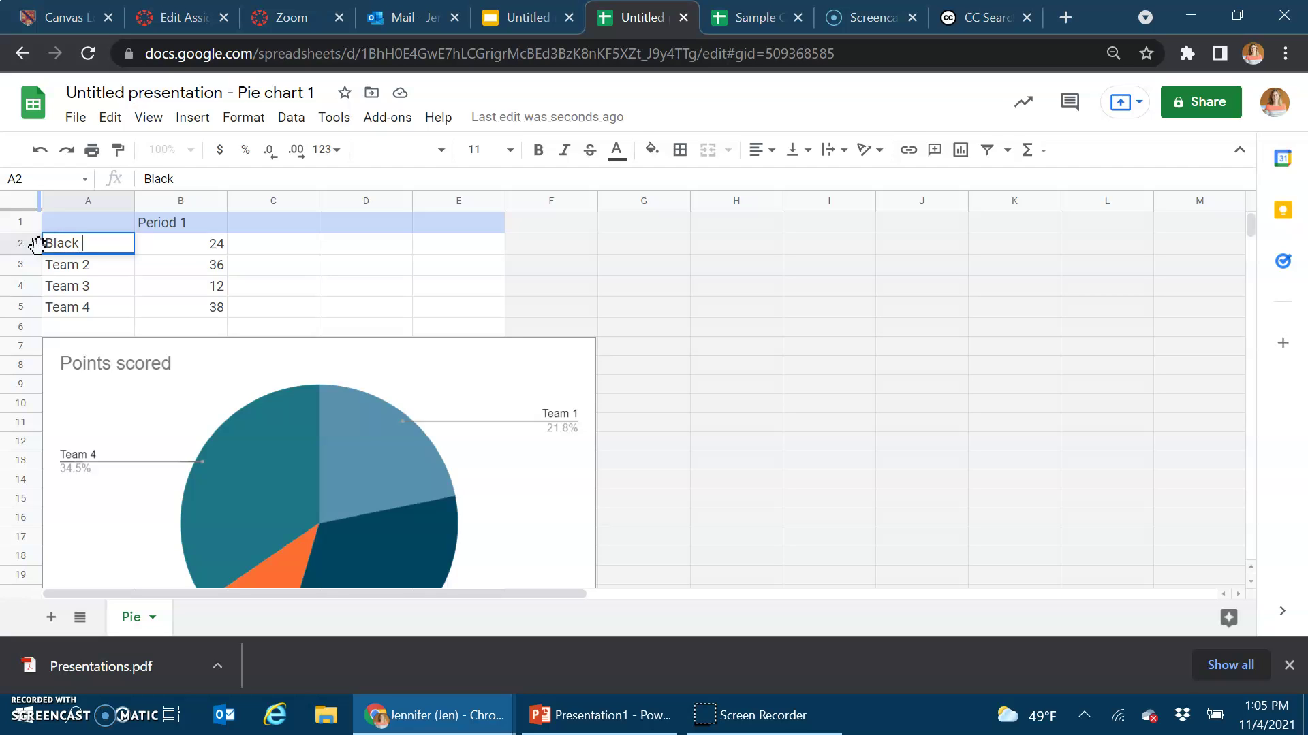
{"action": "left_click", "coordinate": [57, 262]}
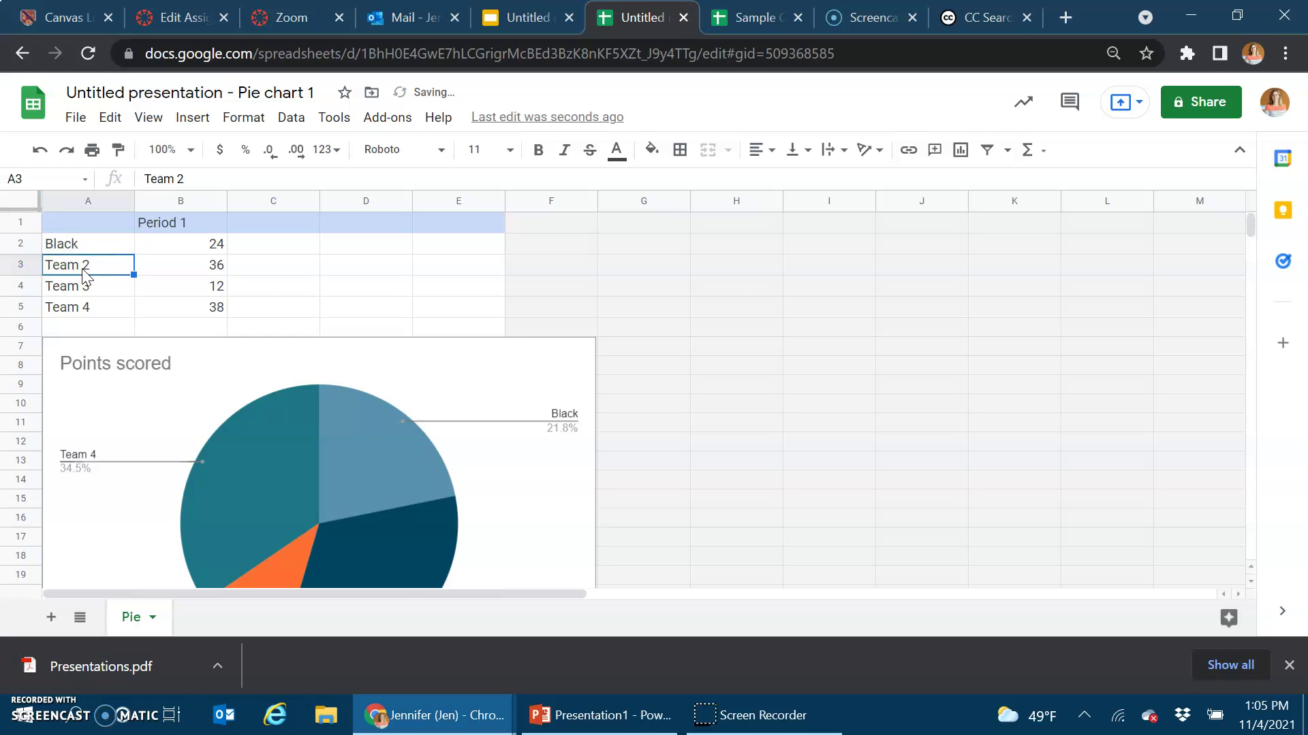
{"action": "type", "text": "White"}
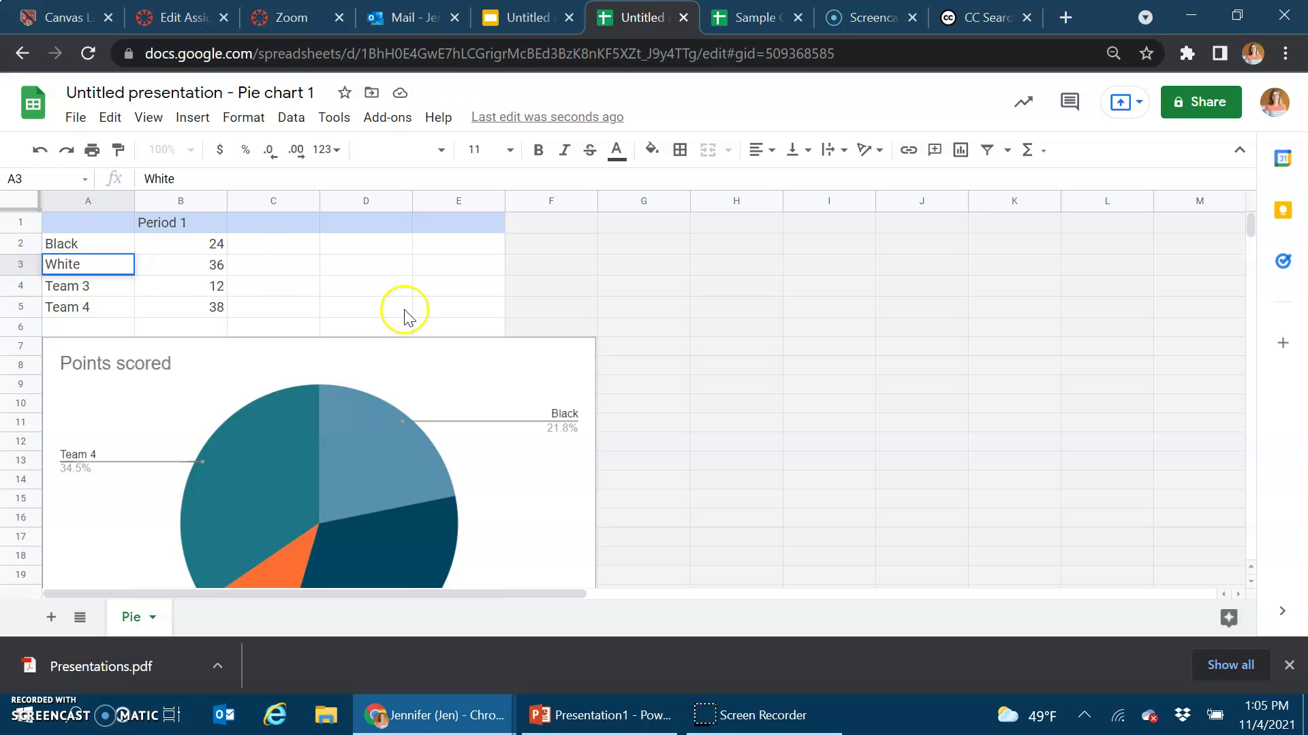
{"action": "left_click", "coordinate": [653, 311]}
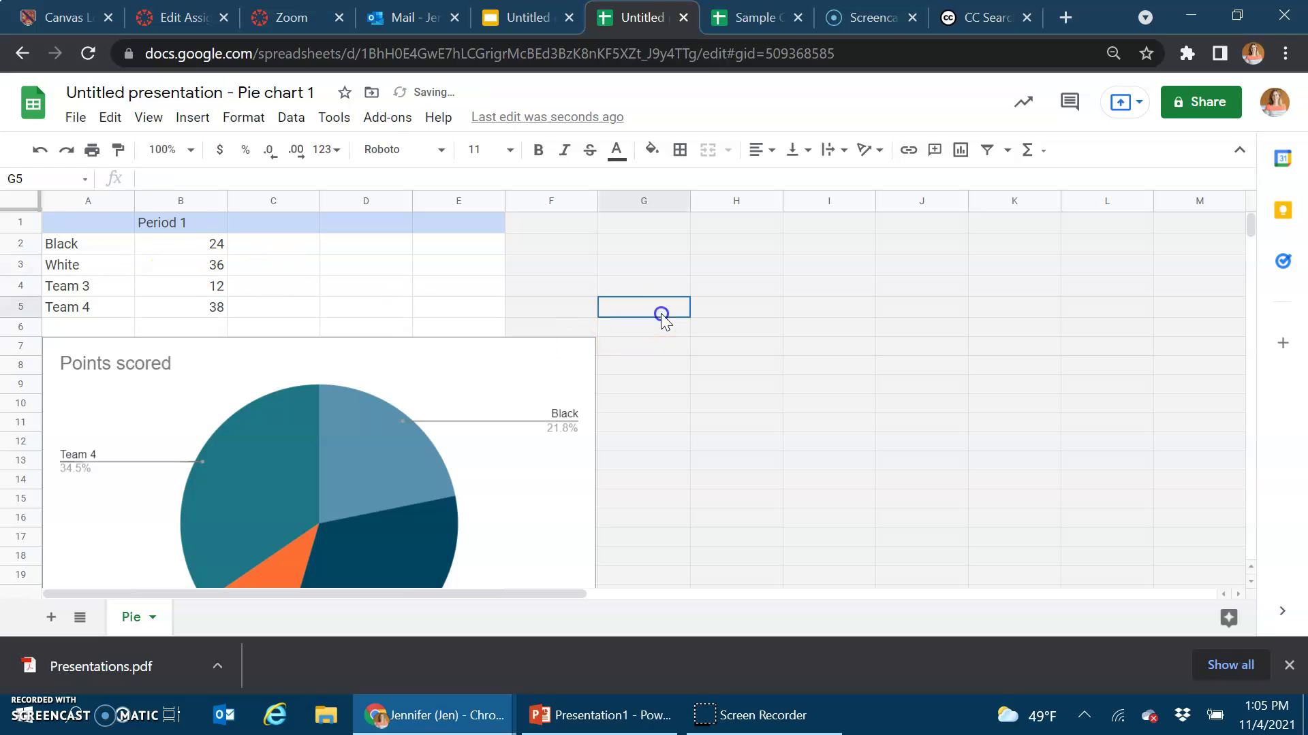
{"action": "left_click", "coordinate": [286, 402]}
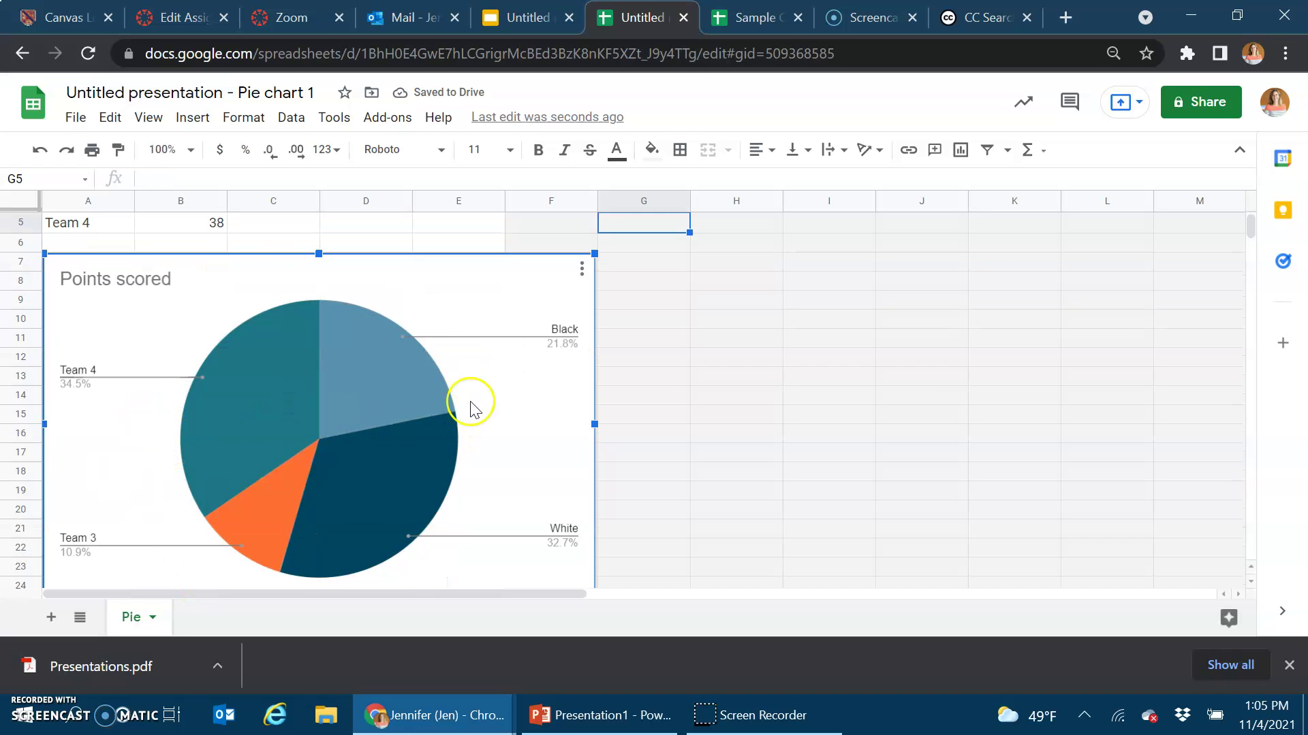
{"action": "scroll", "coordinate": [657, 401], "scroll_direction": "up", "scroll_amount": 3}
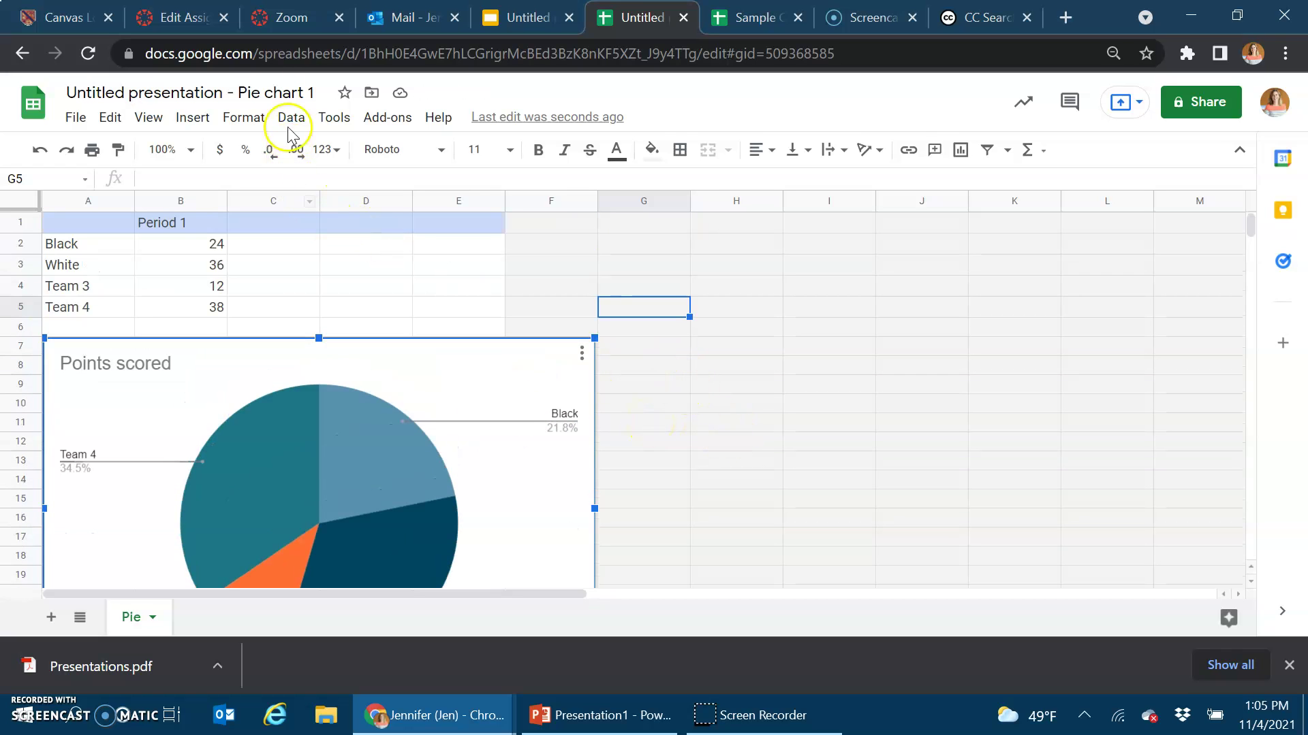
Step: Rename the spreadsheet to 'Chart for presentation'
{"action": "left_click", "coordinate": [213, 89]}
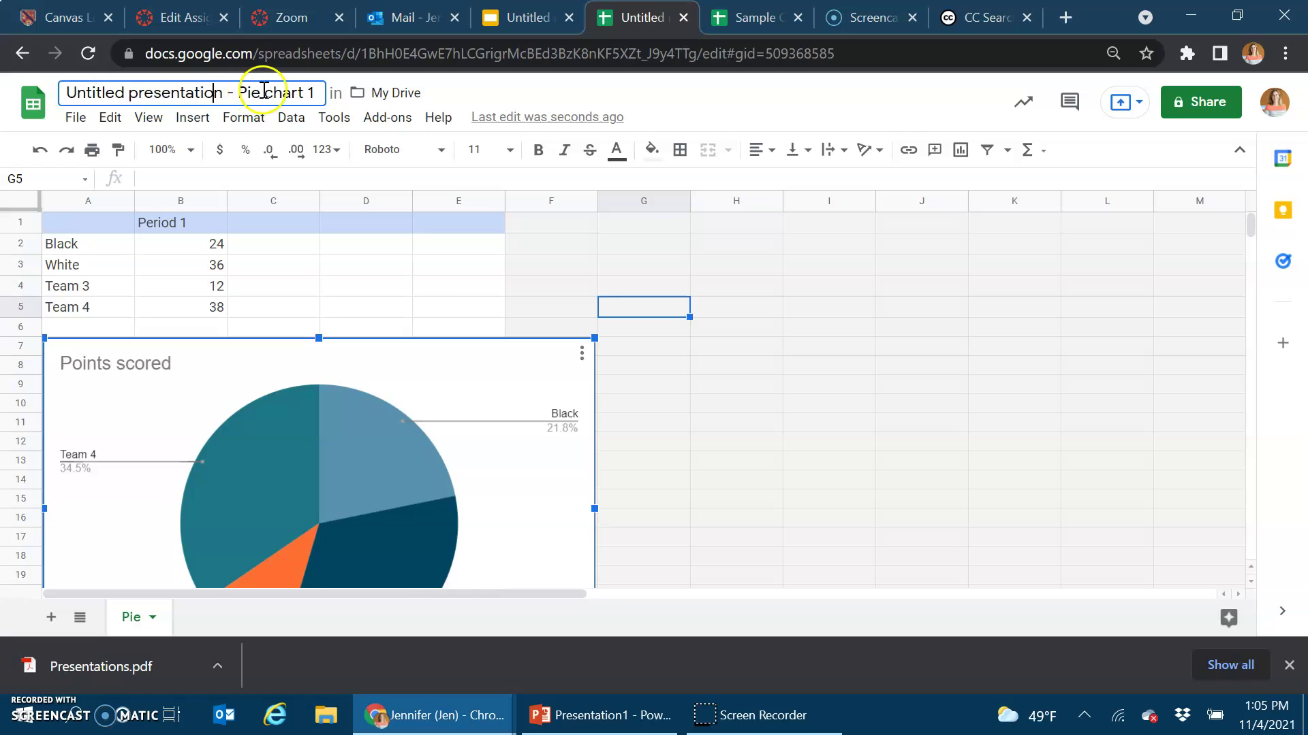
{"action": "left_click_drag", "start_coordinate": [321, 91], "coordinate": [48, 53]}
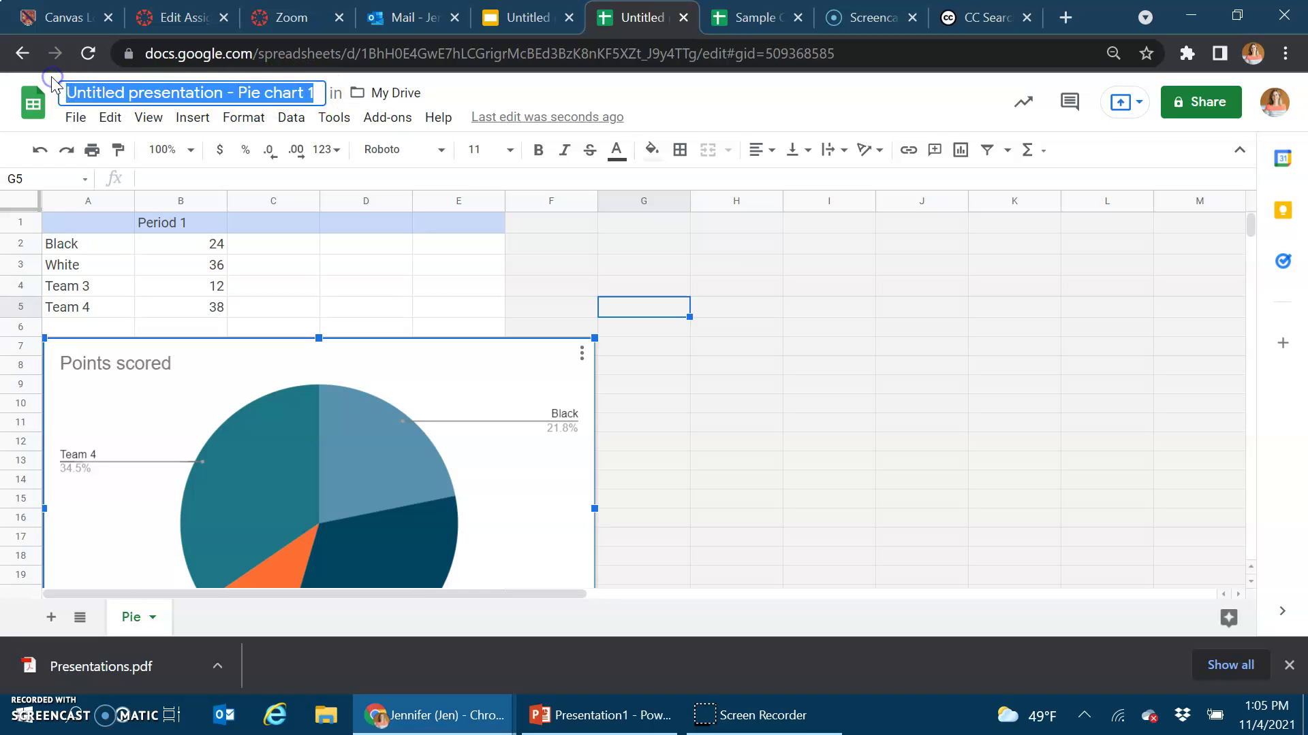
{"action": "type", "text": "Chart of"}
{"action": "key", "text": "BackSpace"}
{"action": "key", "text": "BackSpace"}
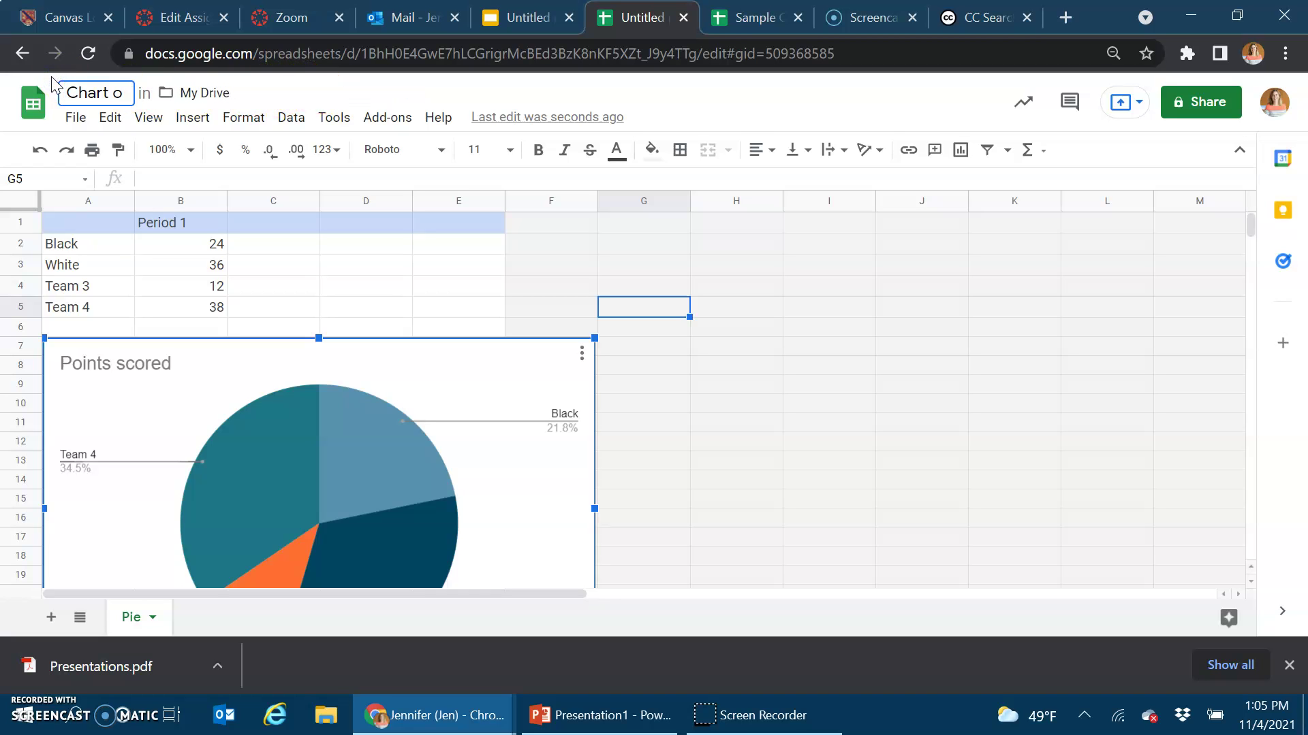
{"action": "type", "text": "for present"}
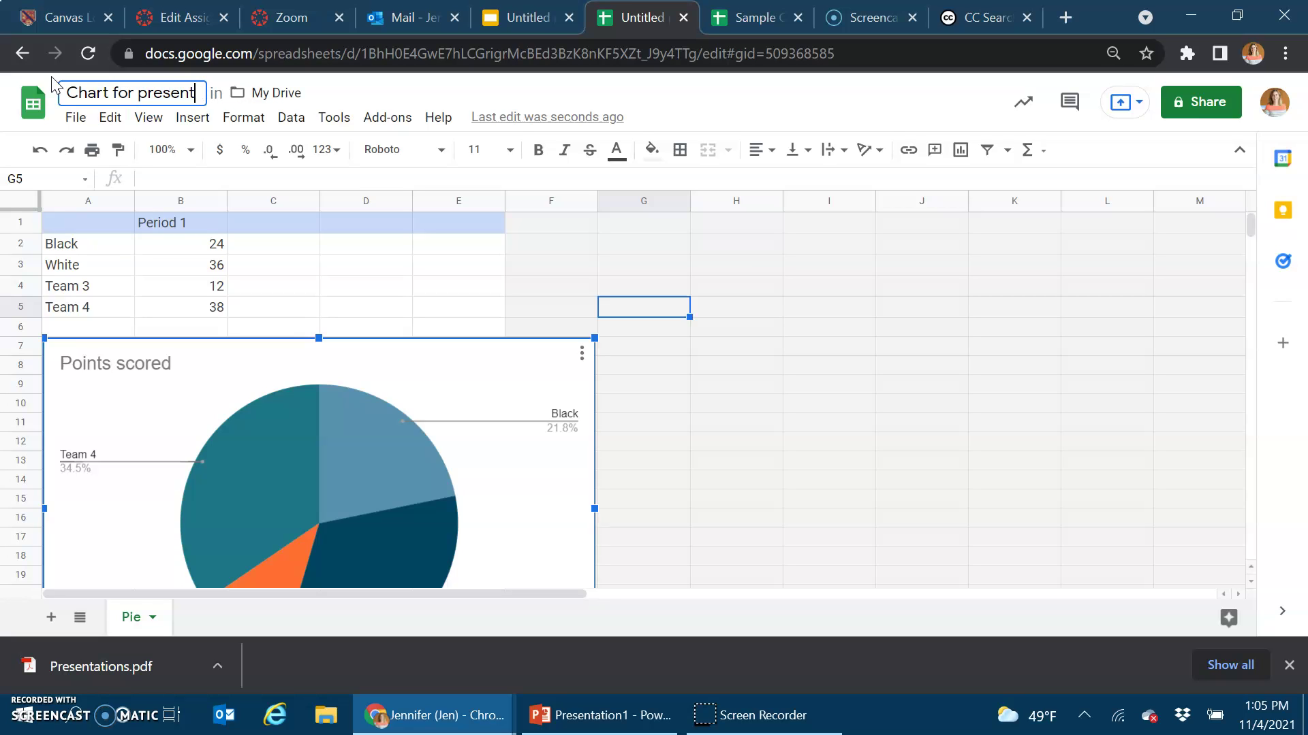
{"action": "type", "text": "ation"}
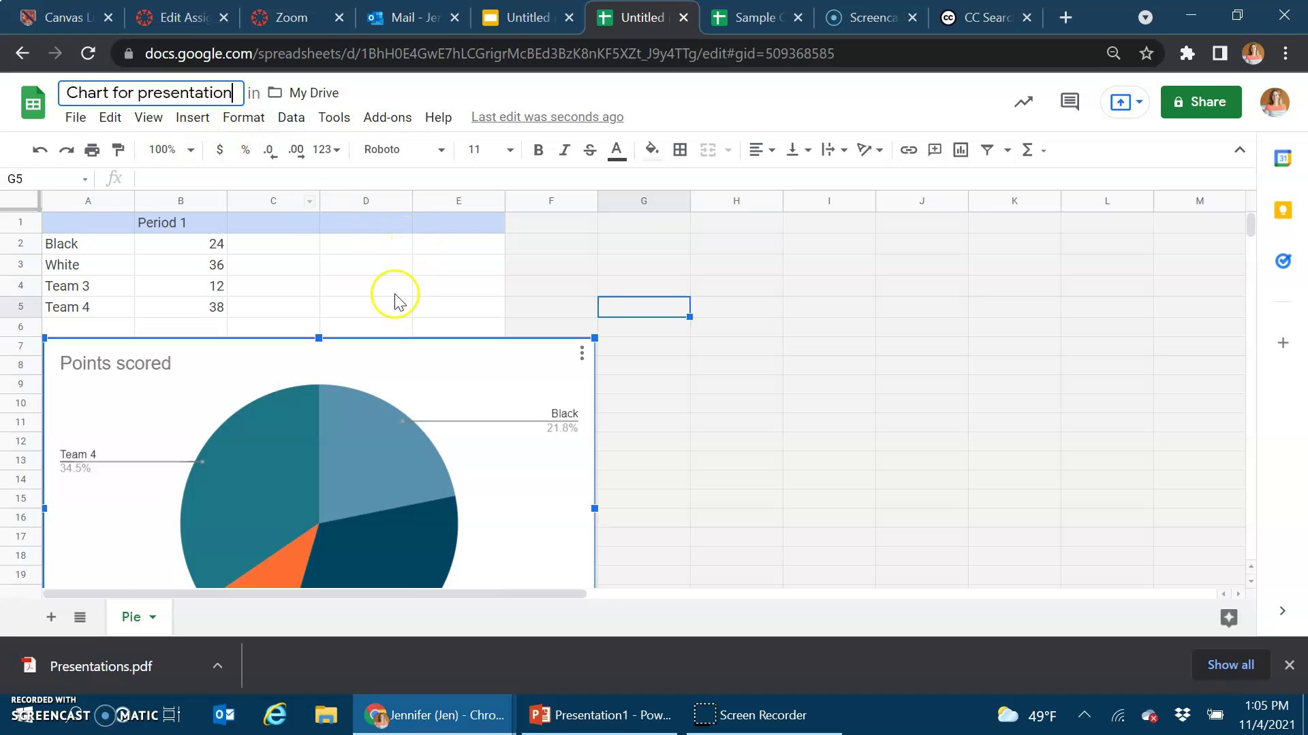
Step: Delete slide 3's sample chart and import 'Points scored' from 'Chart for presentation' via Chart > From Sheets
{"action": "left_click", "coordinate": [537, 25]}
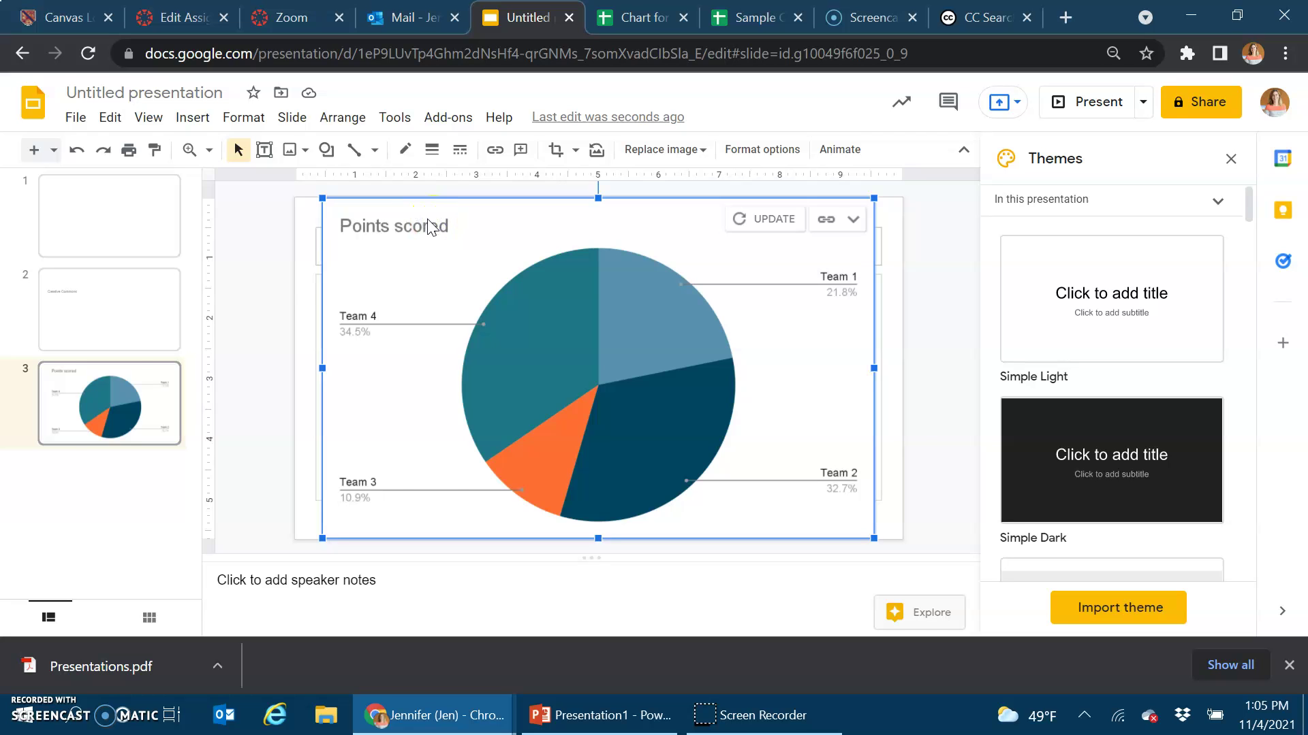
{"action": "key", "text": "Delete"}
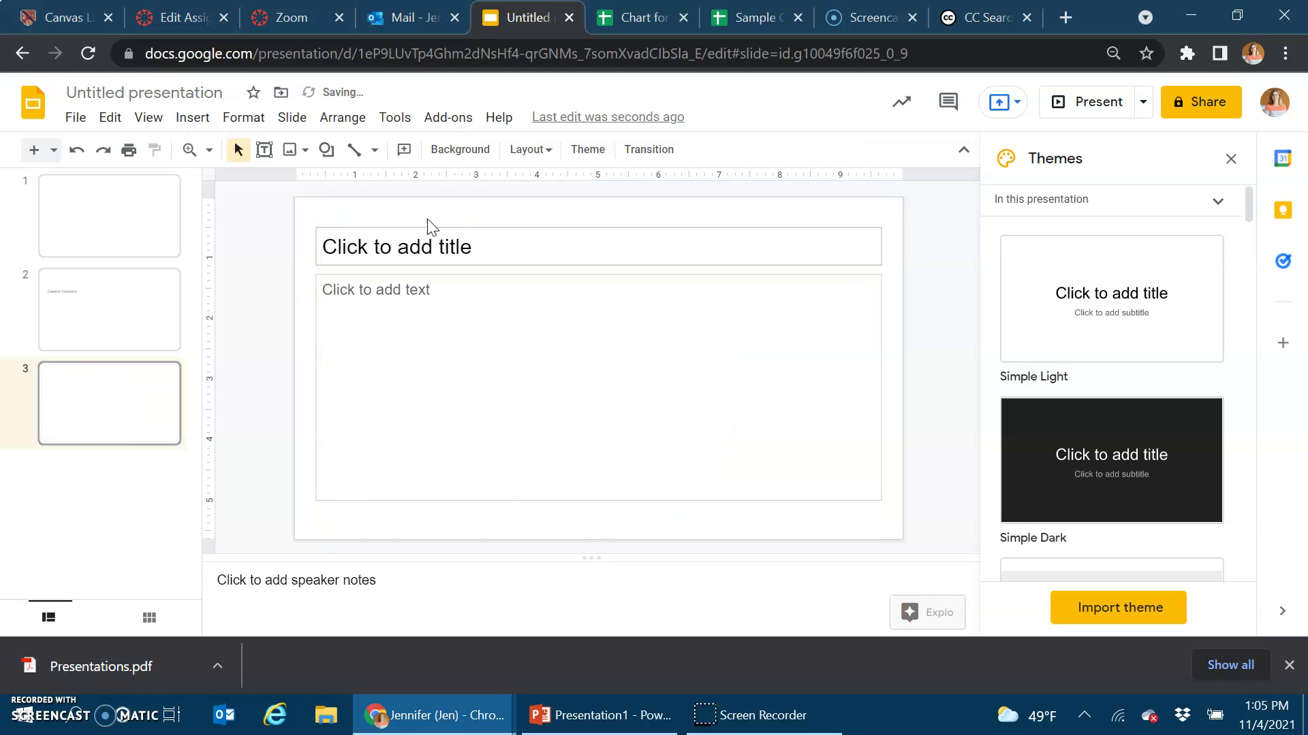
{"action": "left_click", "coordinate": [181, 120]}
{"action": "mouse_move", "coordinate": [237, 331]}
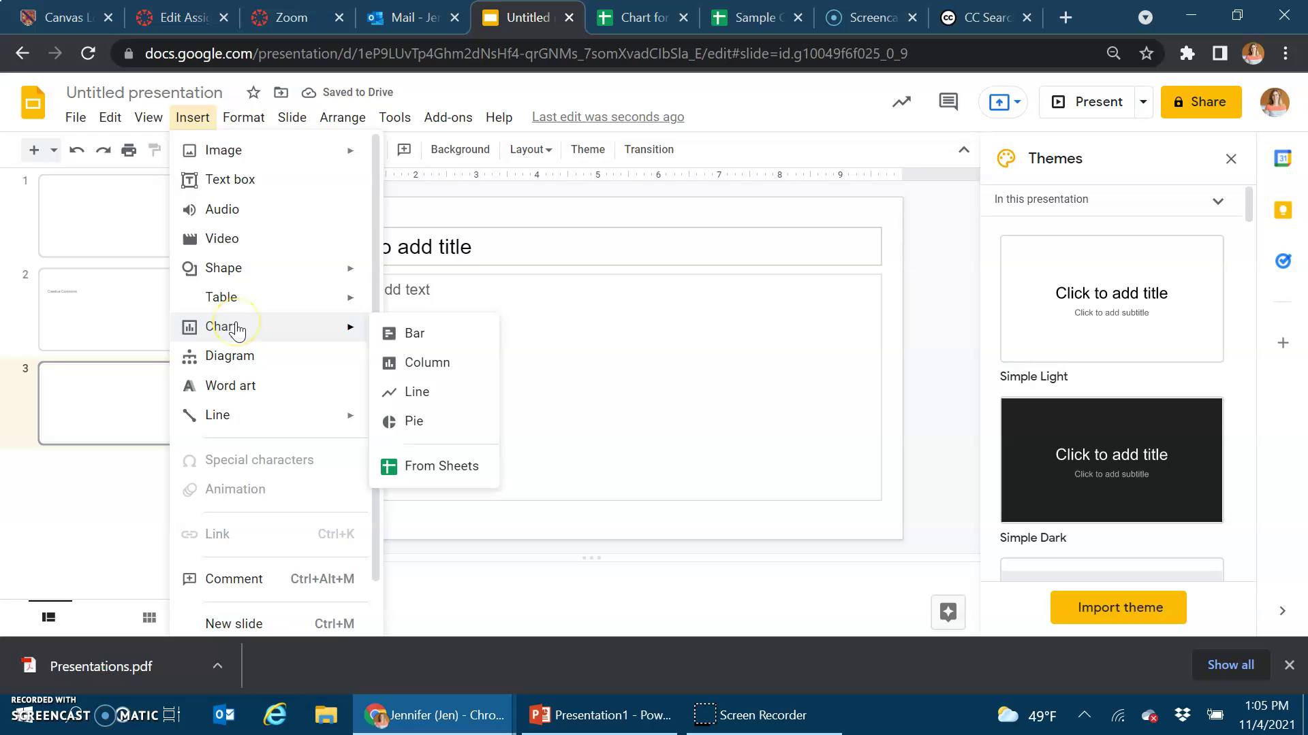
{"action": "left_click", "coordinate": [436, 467]}
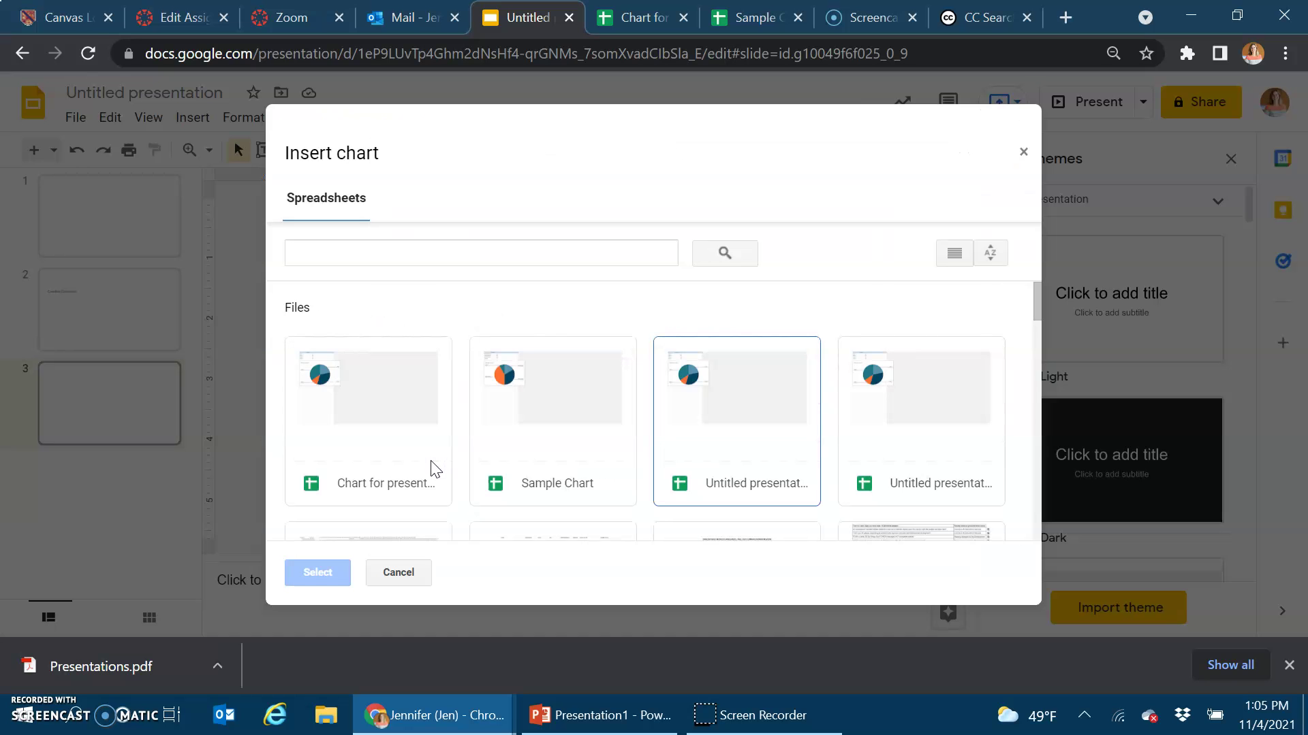
{"action": "left_click", "coordinate": [404, 455]}
{"action": "left_click", "coordinate": [318, 576]}
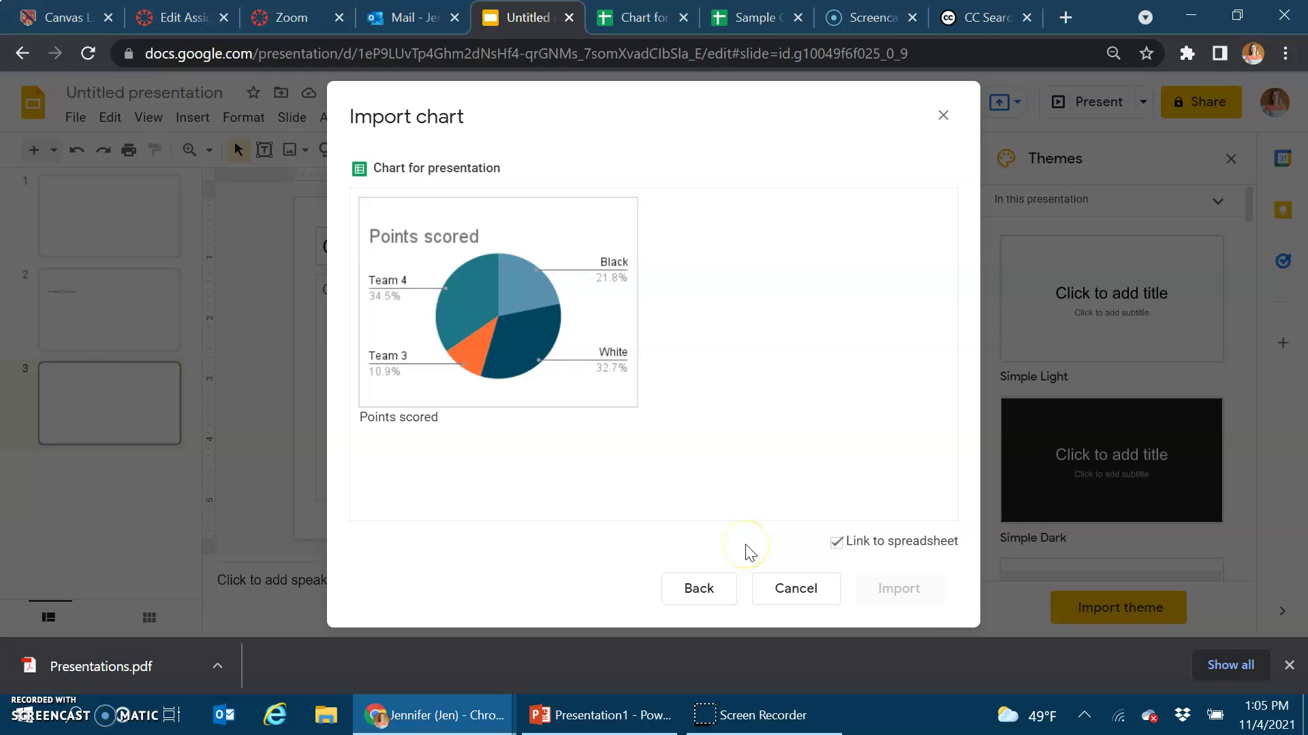
{"action": "left_click", "coordinate": [548, 300]}
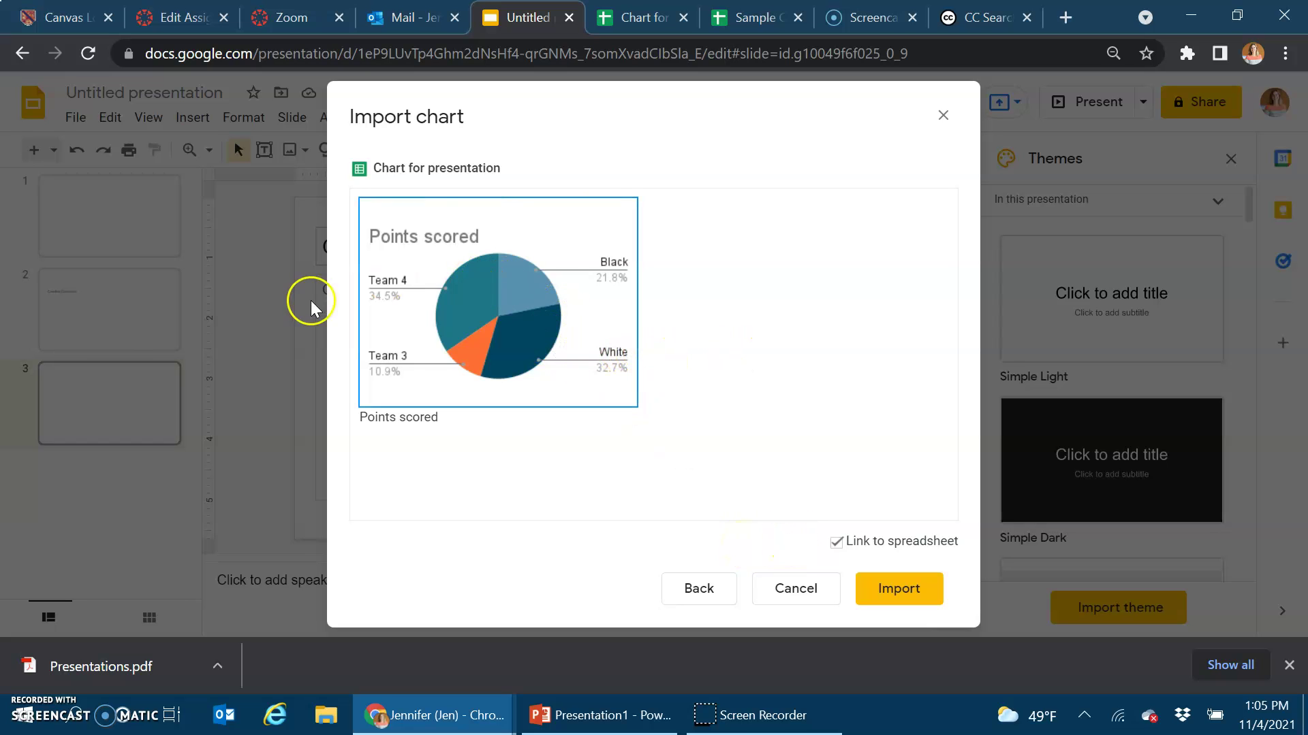
{"action": "left_click", "coordinate": [550, 279]}
{"action": "left_click", "coordinate": [552, 279]}
{"action": "left_click", "coordinate": [892, 590]}
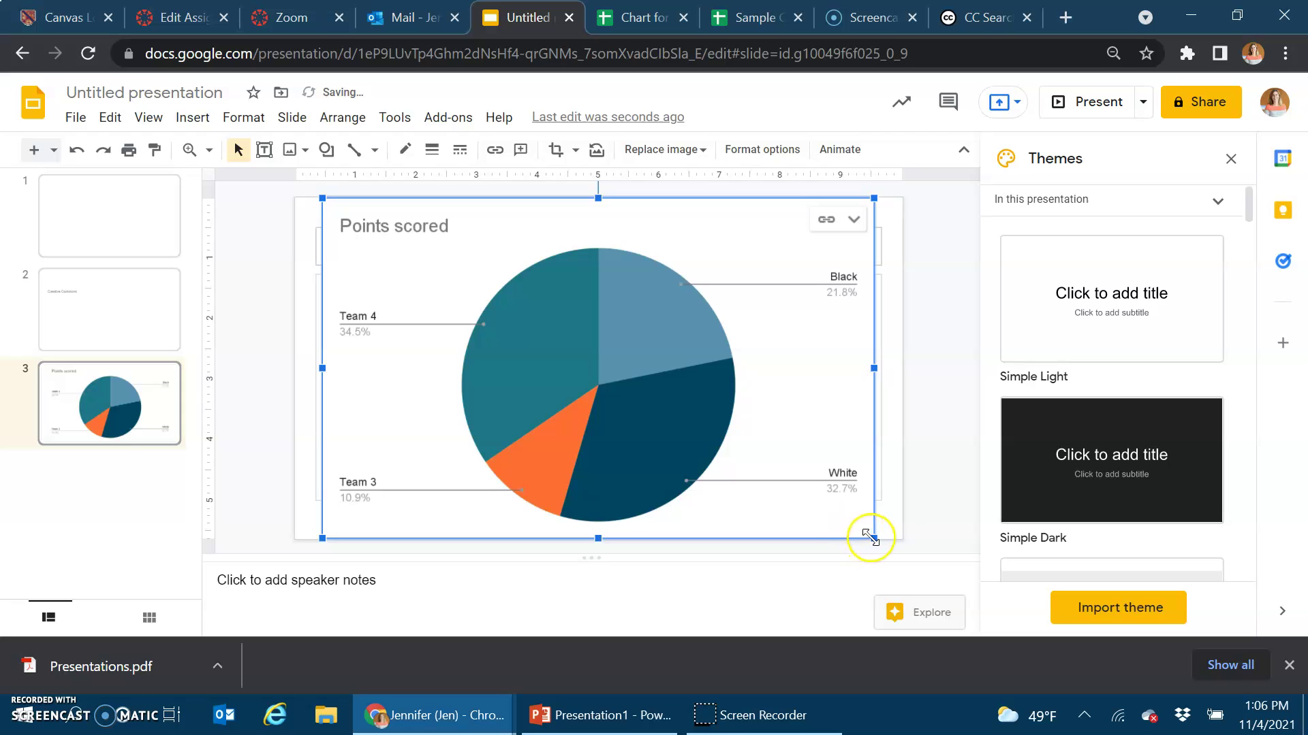
Step: Shrink the linked 'Points scored' pie chart to about half size and move it into the slide body
{"action": "left_click_drag", "start_coordinate": [873, 538], "coordinate": [642, 393]}
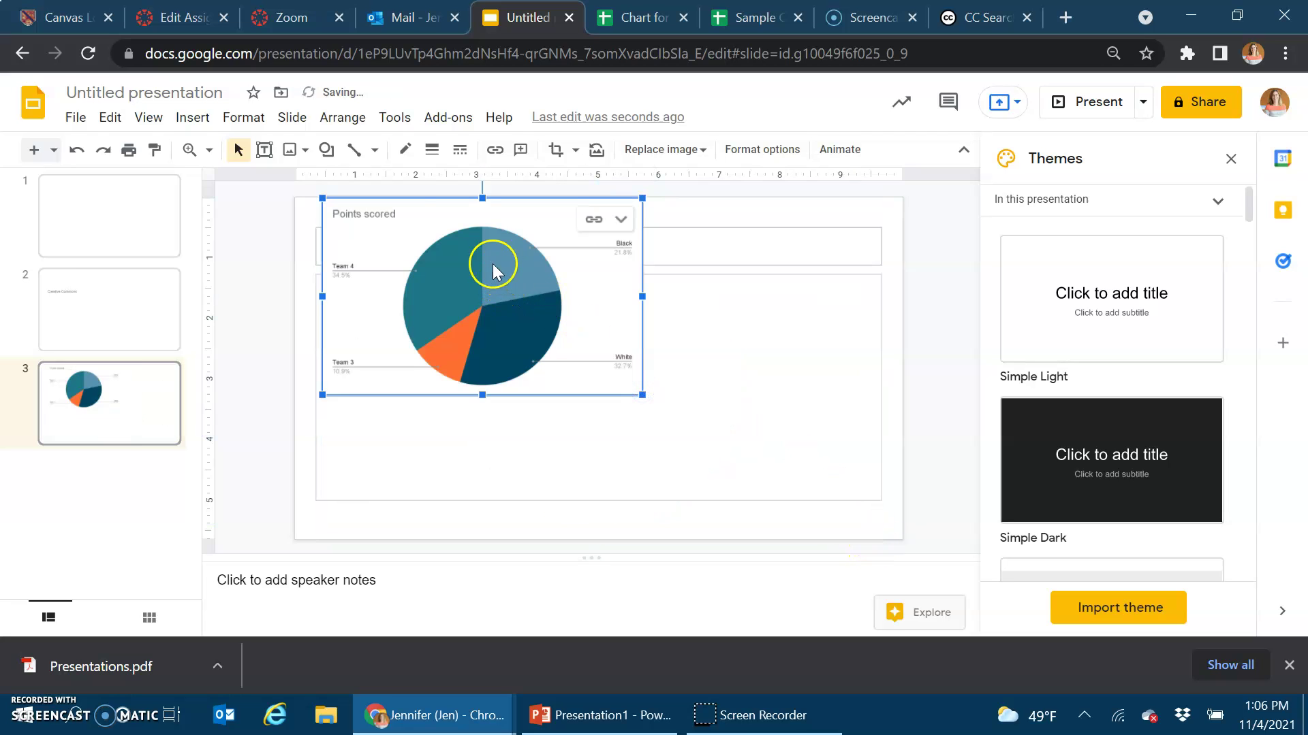
{"action": "left_click_drag", "start_coordinate": [451, 199], "coordinate": [445, 307]}
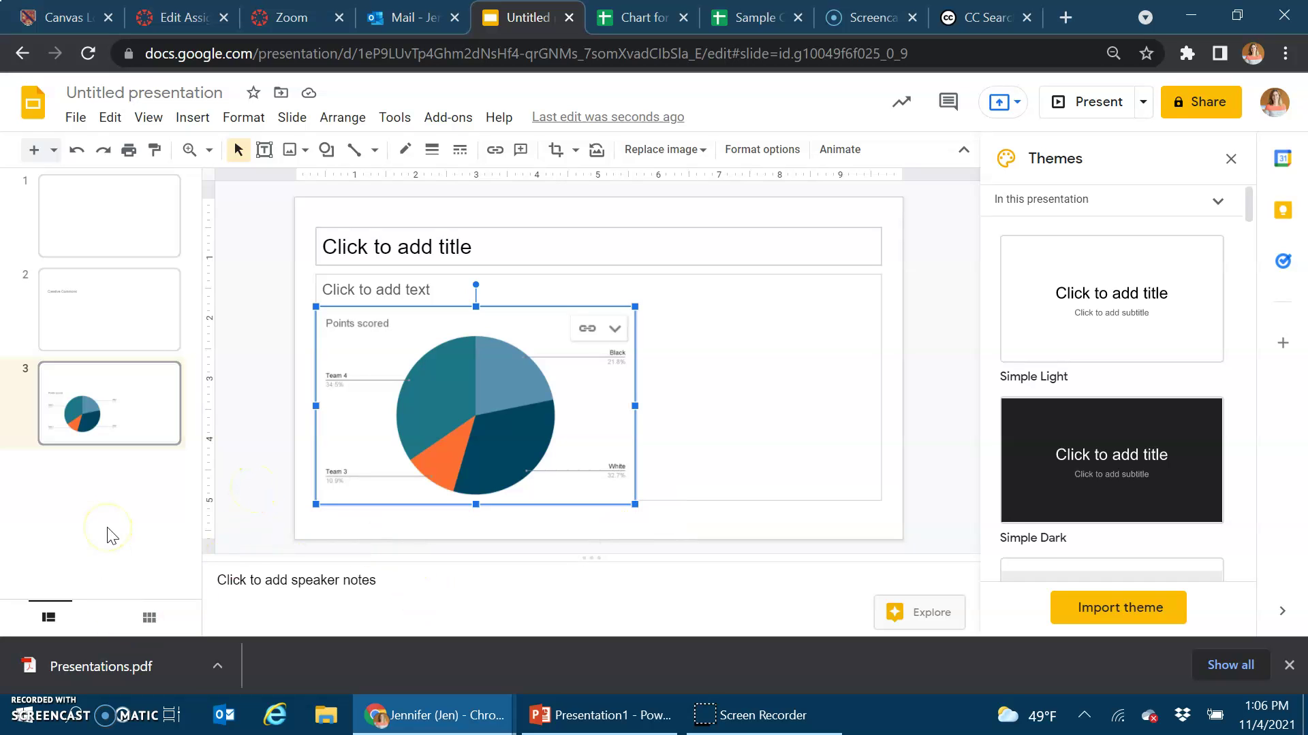
{"action": "left_click", "coordinate": [29, 710]}
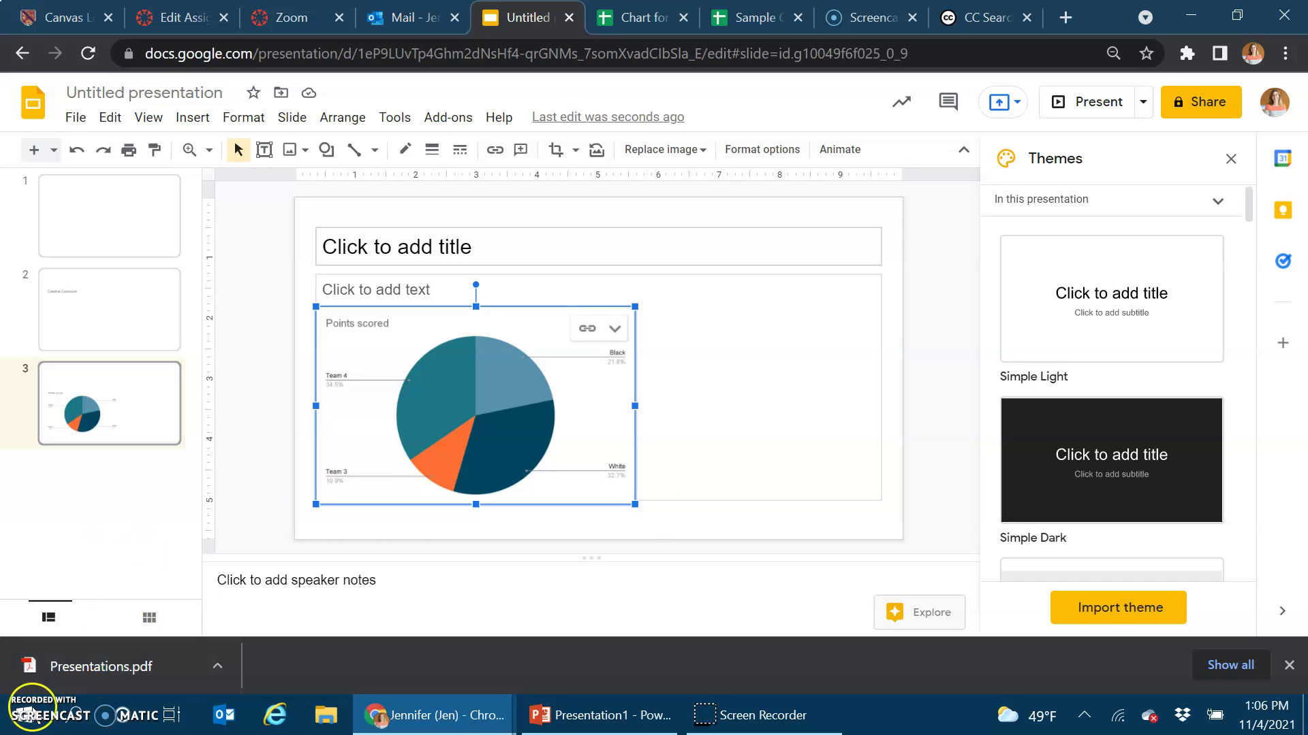